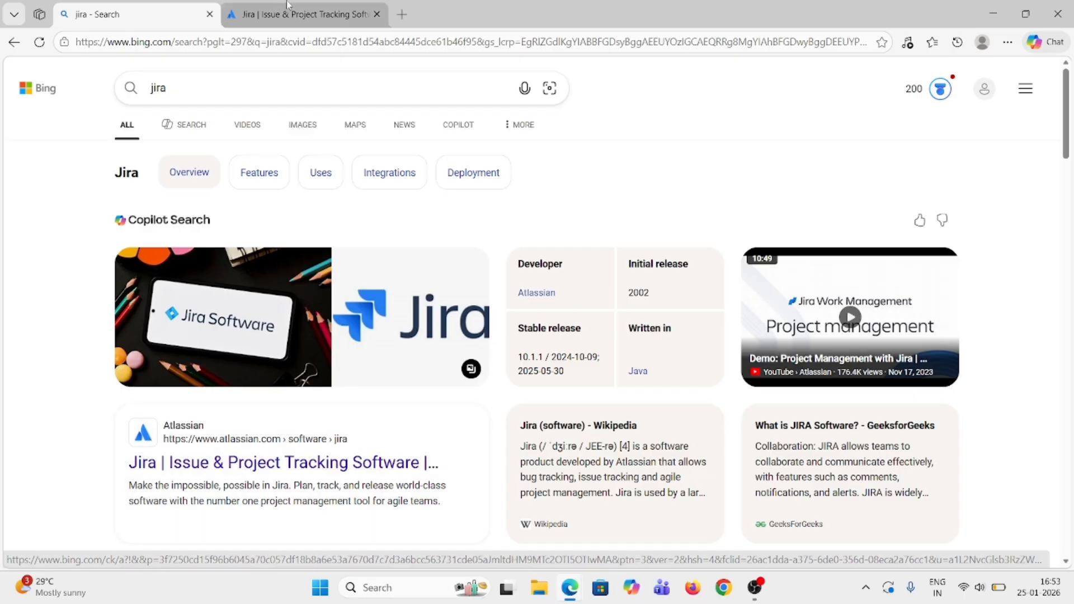
- Switch to the 'Jira | Issue & Project Tracking Software' tab that is already open
click(274, 11)
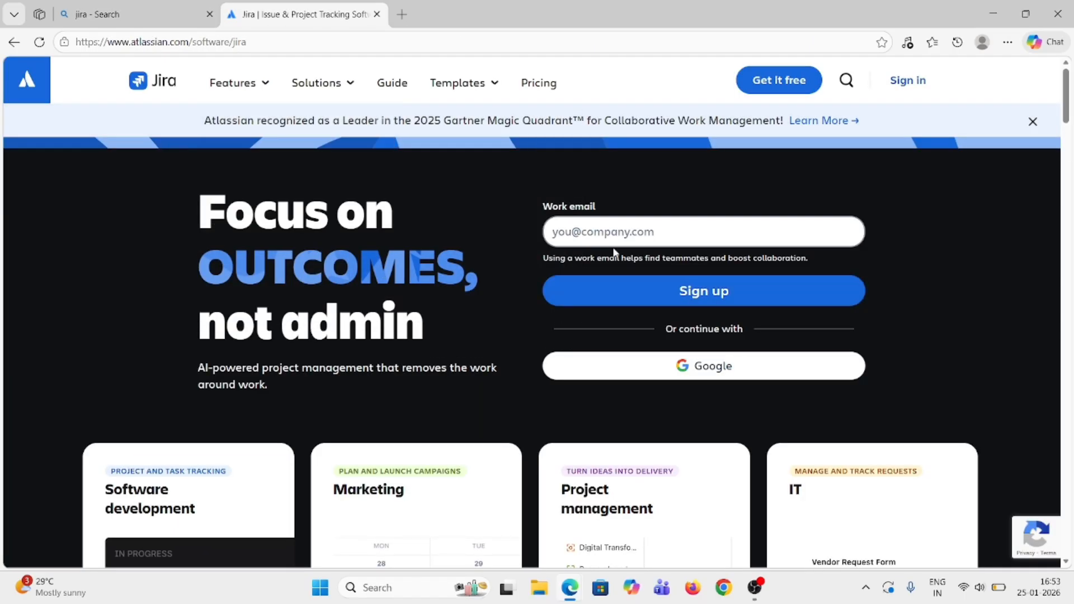
- Fill the work email from the saved autofill entry and submit the free Jira sign-up
click(601, 231)
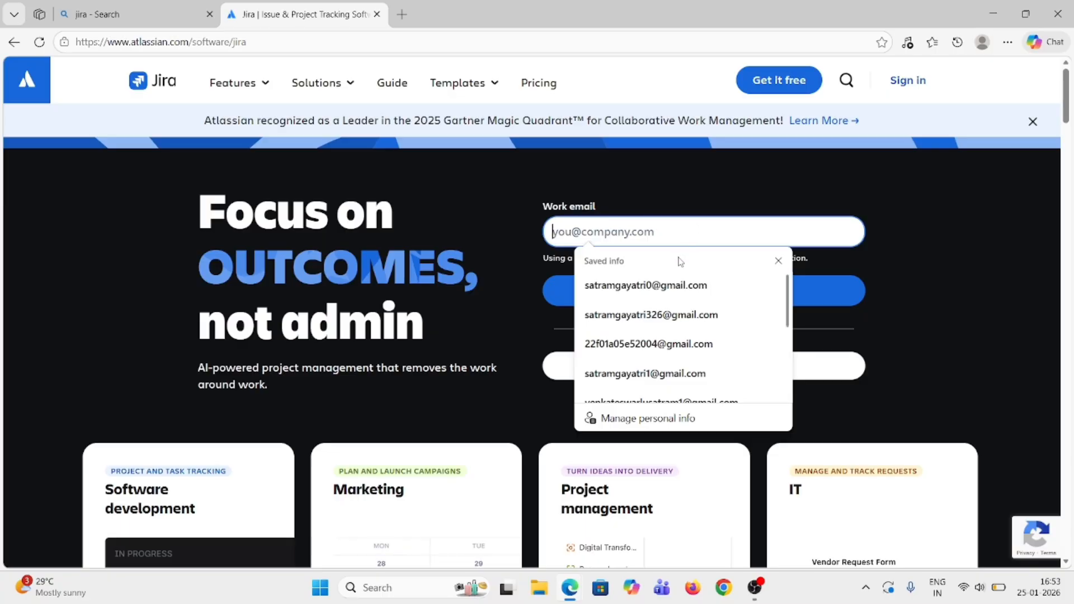
click(647, 373)
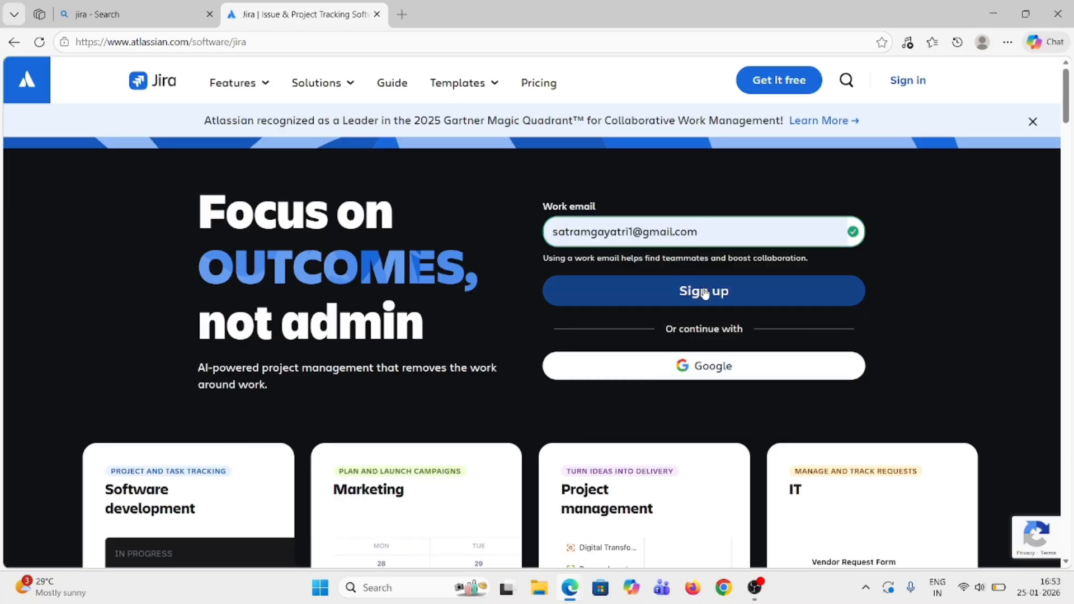
click(705, 292)
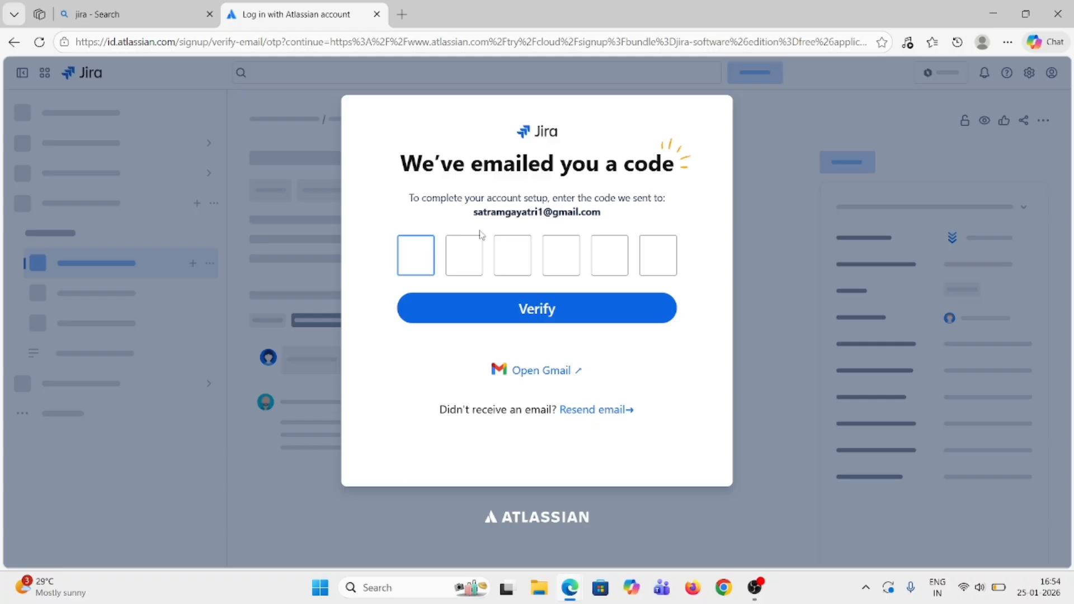
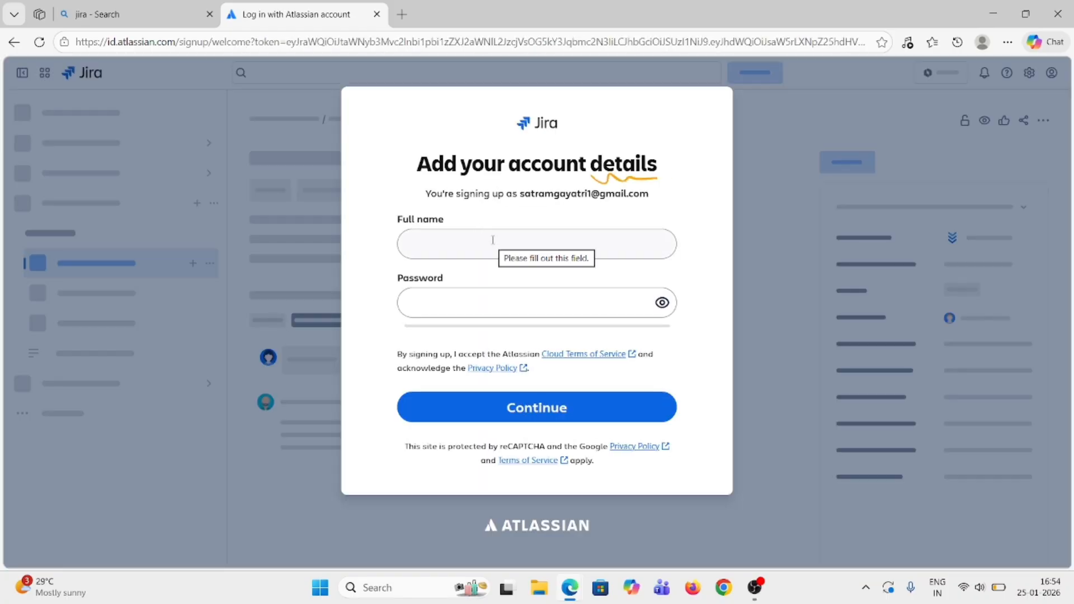
- Enter the emailed six-digit verification code, fill in the full name and a password, then submit
click(493, 240)
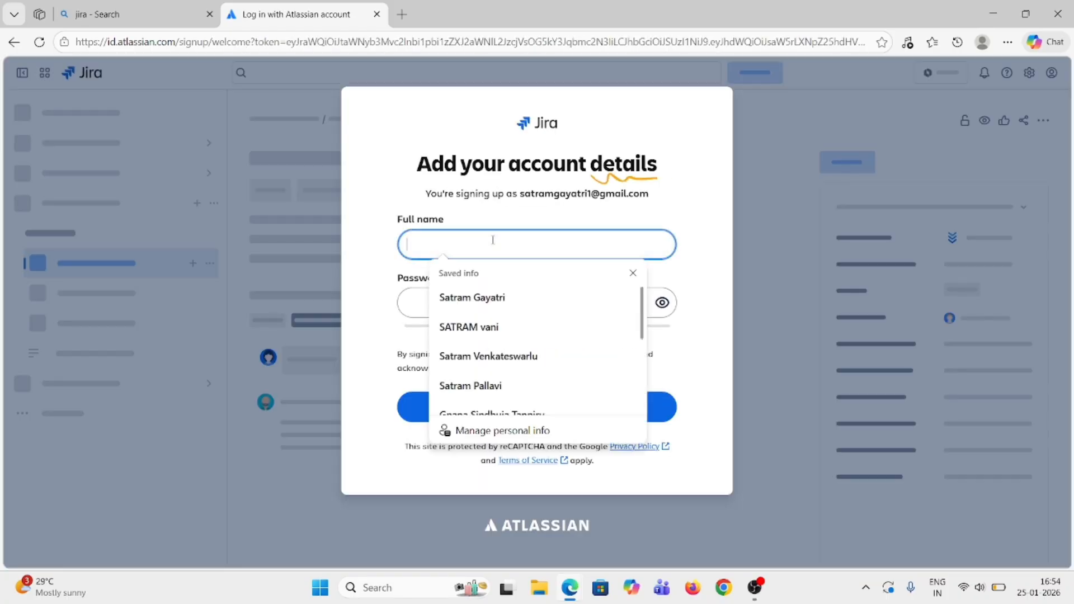
click(484, 297)
click(485, 308)
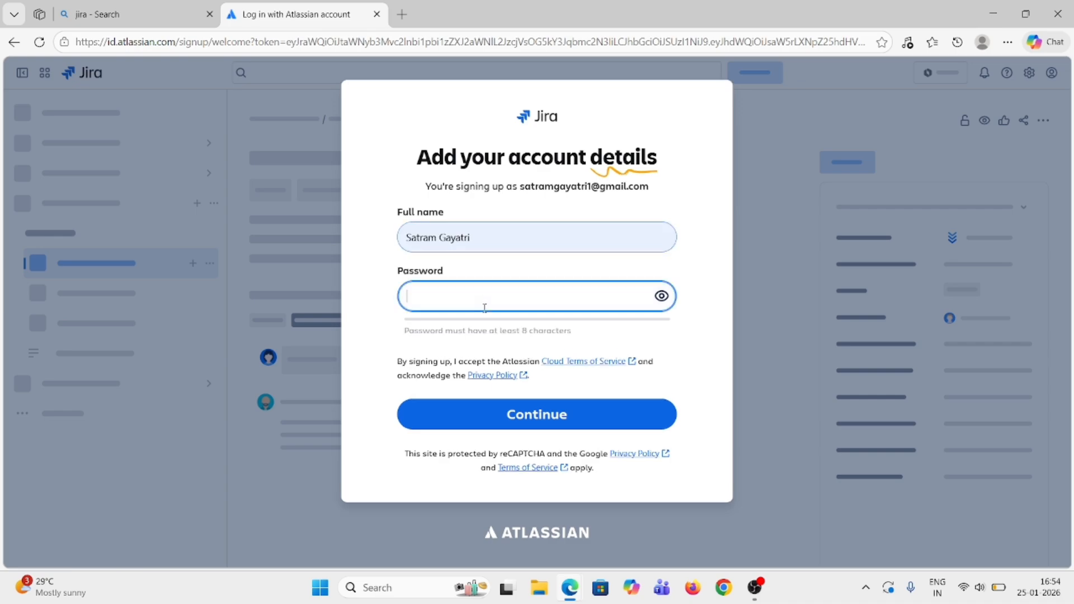
text(••••••••••)
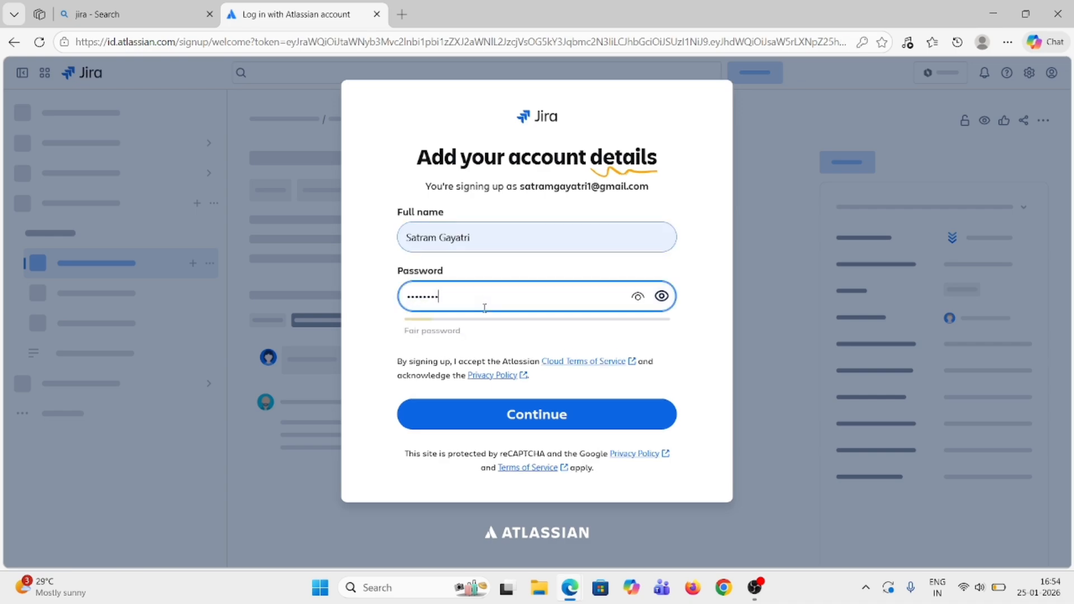
key(Return)
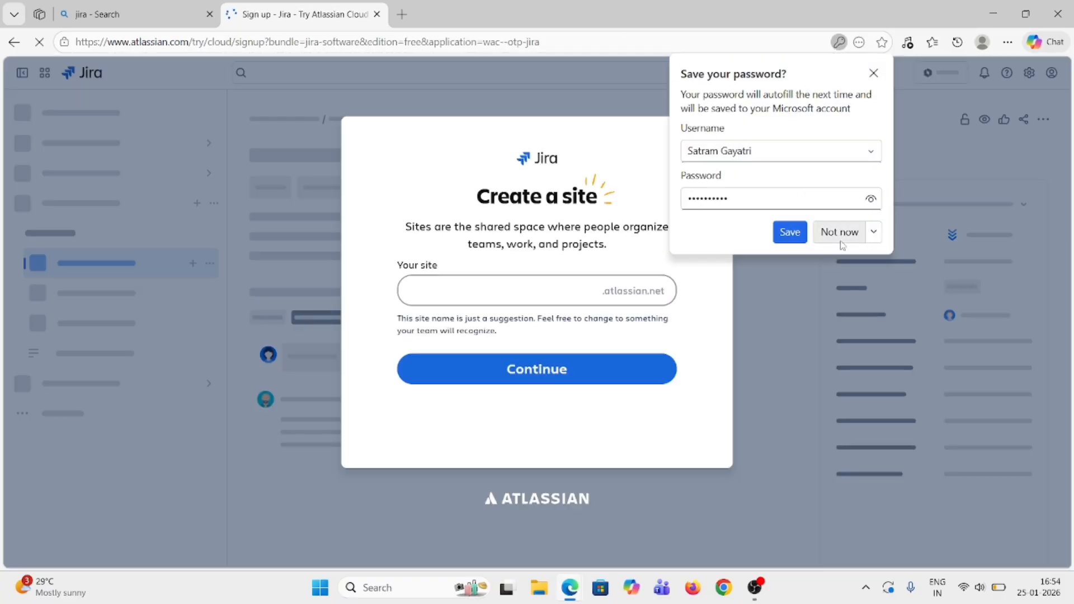
click(841, 240)
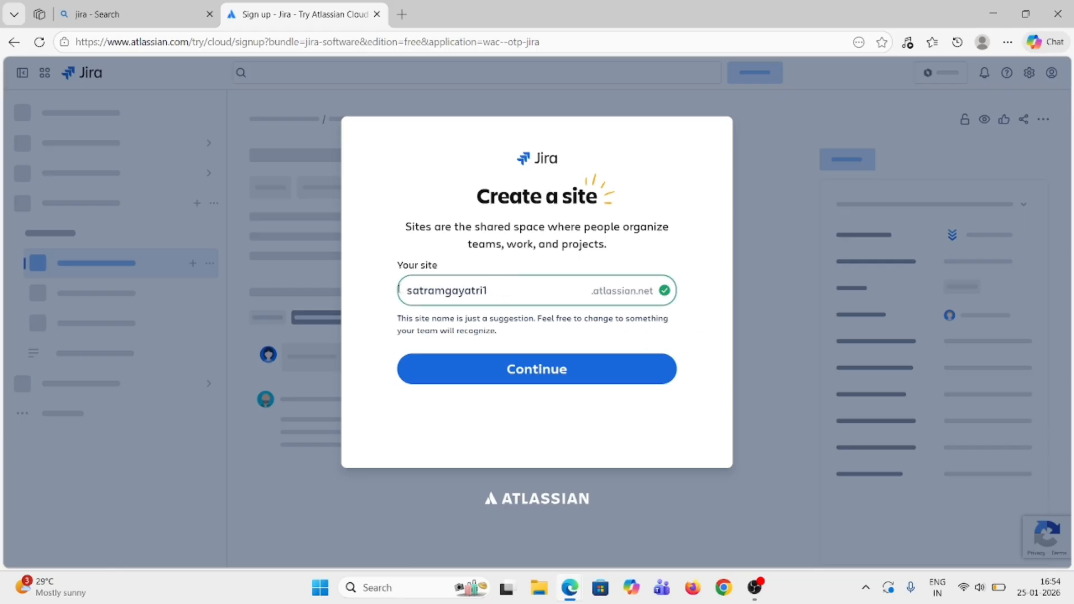
- Keep the suggested Jira site name unchanged and continue to create the site
drag(401, 291, 501, 297)
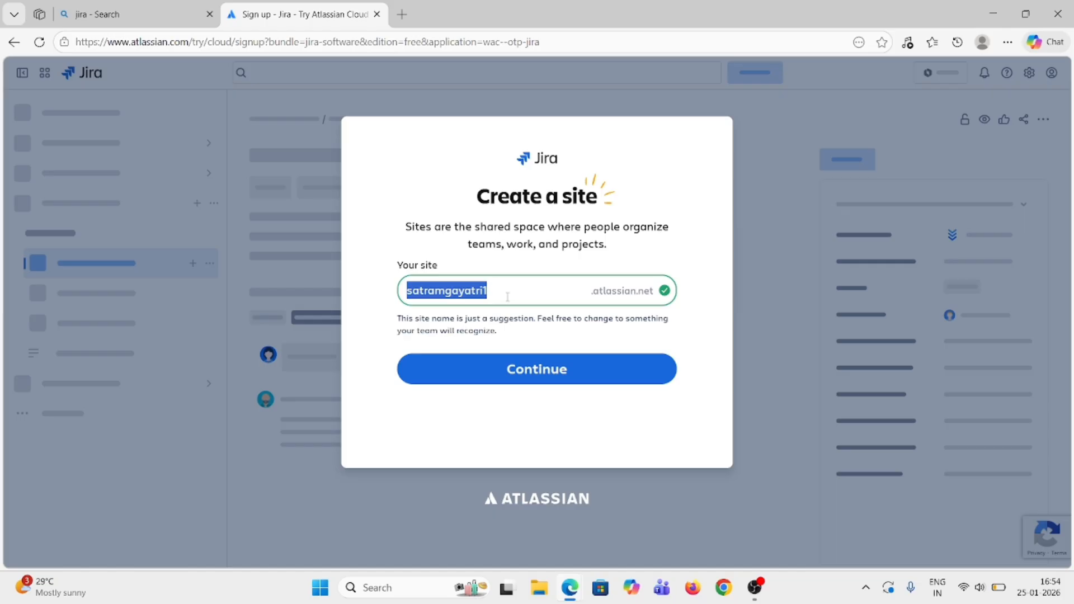
click(519, 292)
click(529, 368)
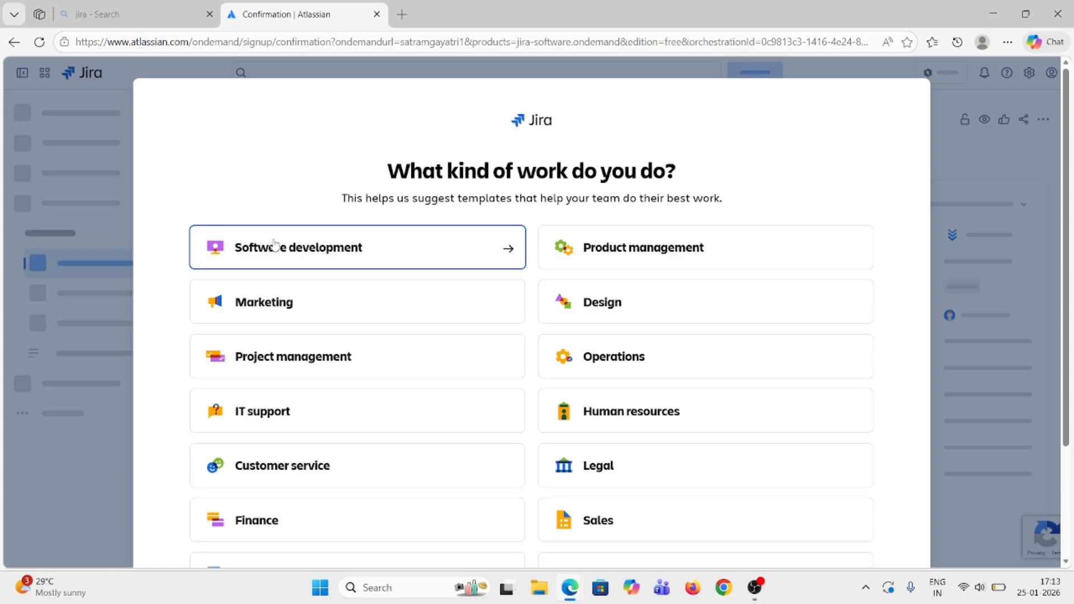
- Pick Project management, then tick prioritize work, track bugs, scrum, dependencies, tasks and sprints
scroll(429, 381, down, 1)
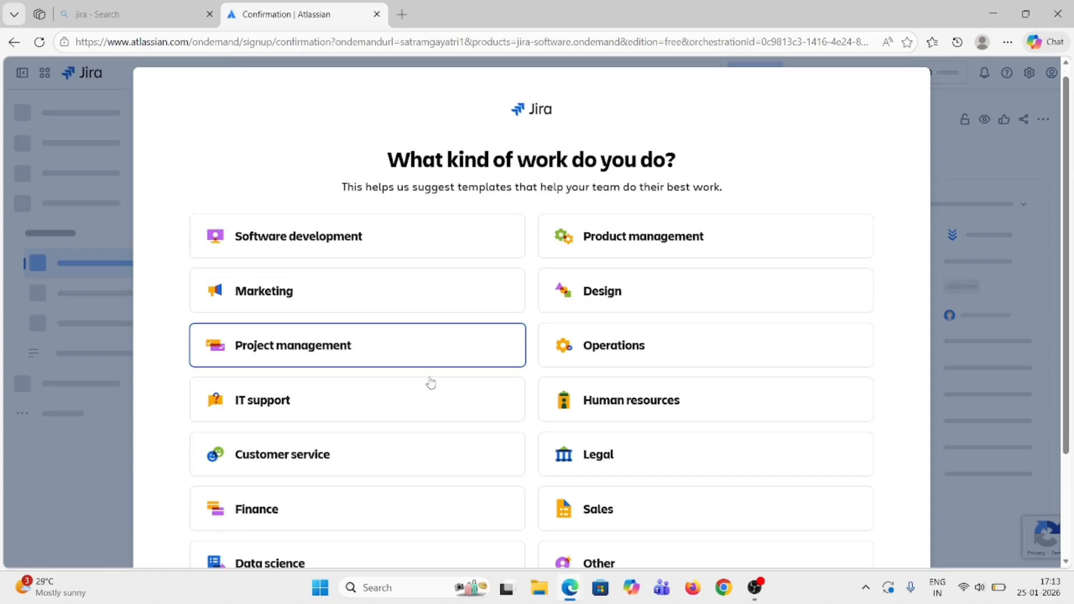
click(429, 372)
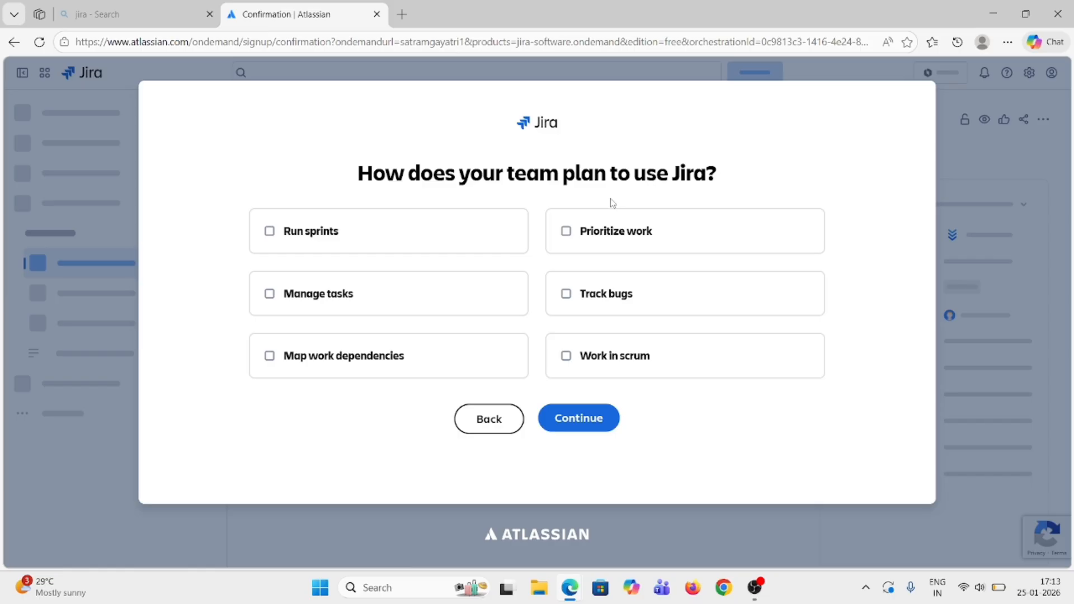
click(566, 232)
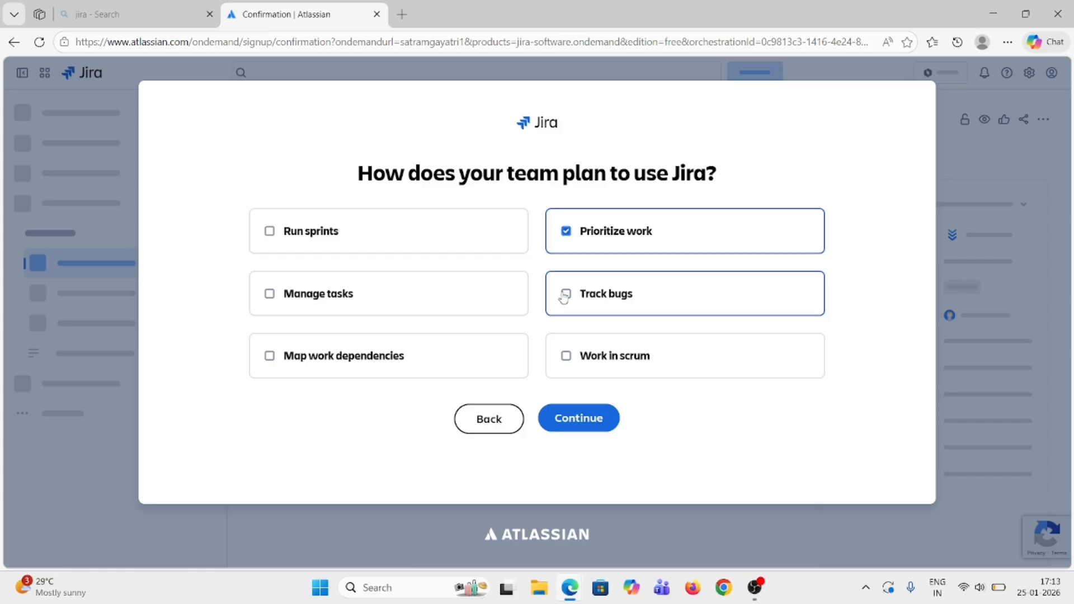
click(565, 293)
click(565, 357)
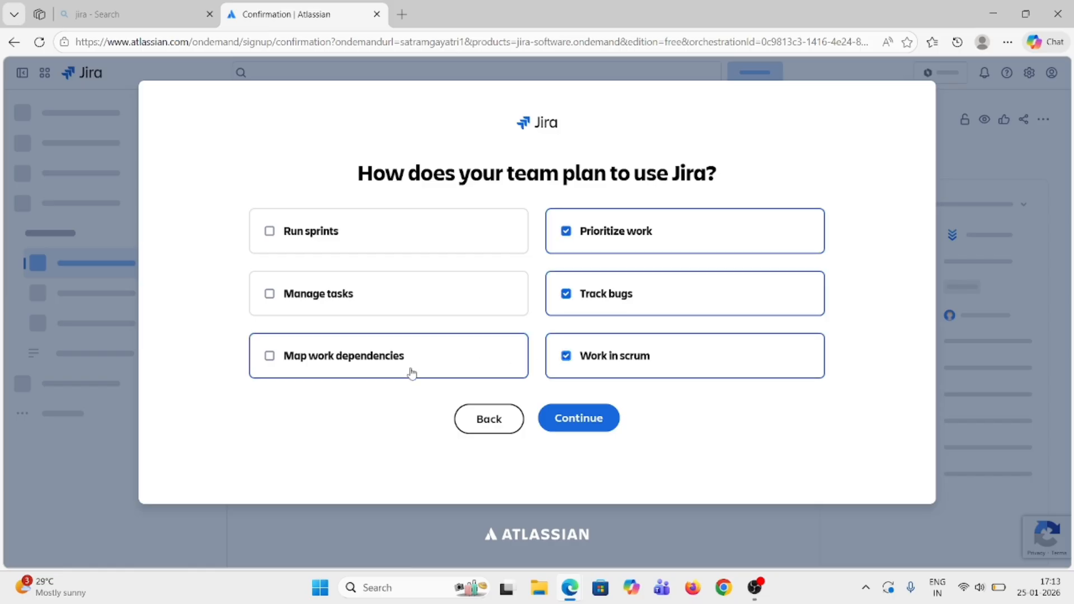
click(270, 359)
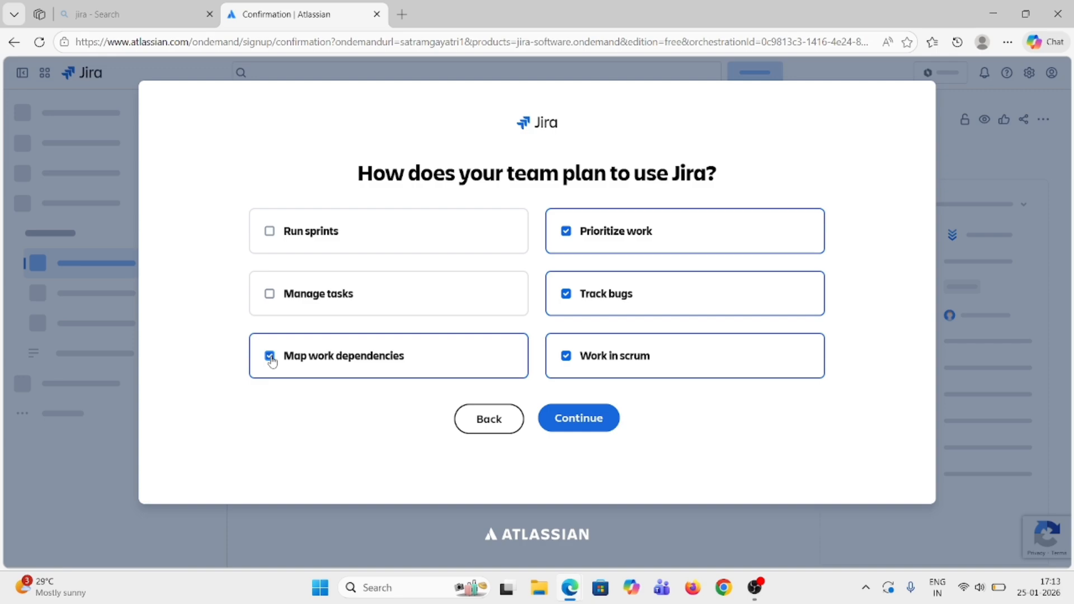
click(270, 294)
click(271, 234)
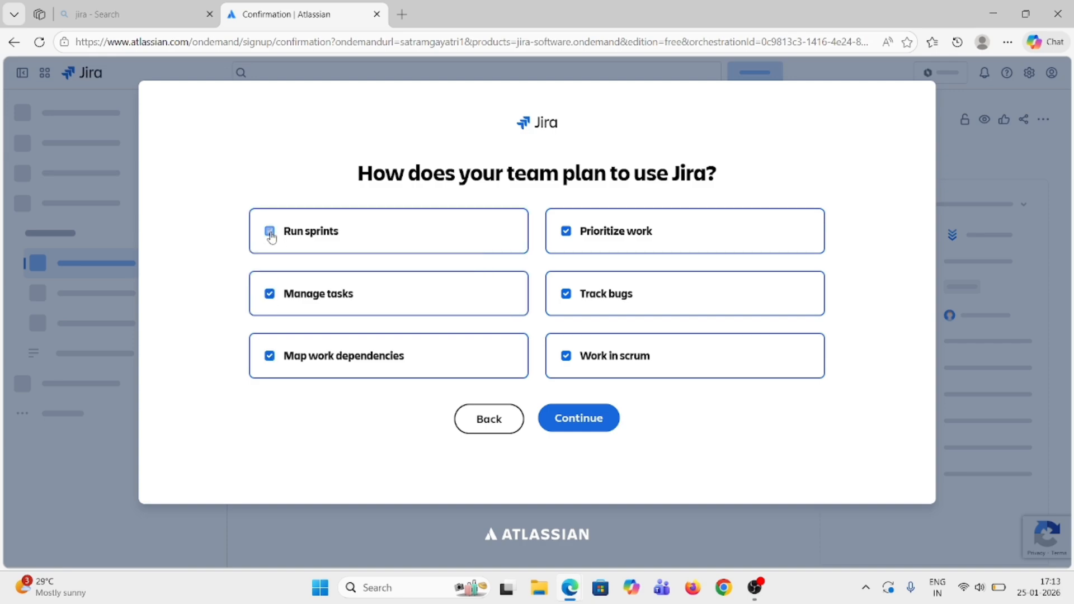
click(566, 423)
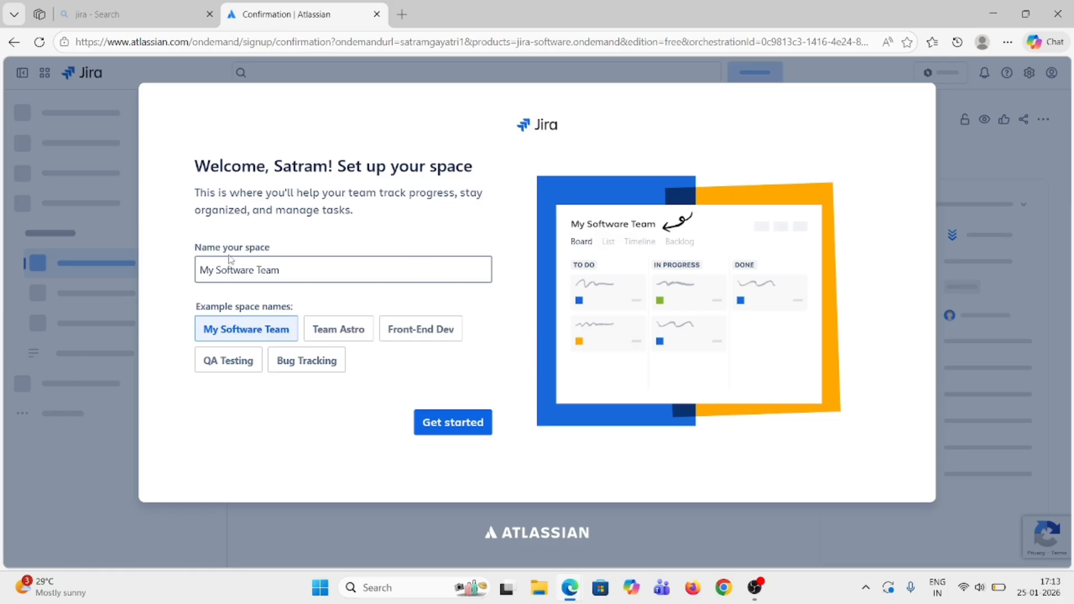
- Rename the space from 'My Software Team' to 'Project1' and continue
click(225, 265)
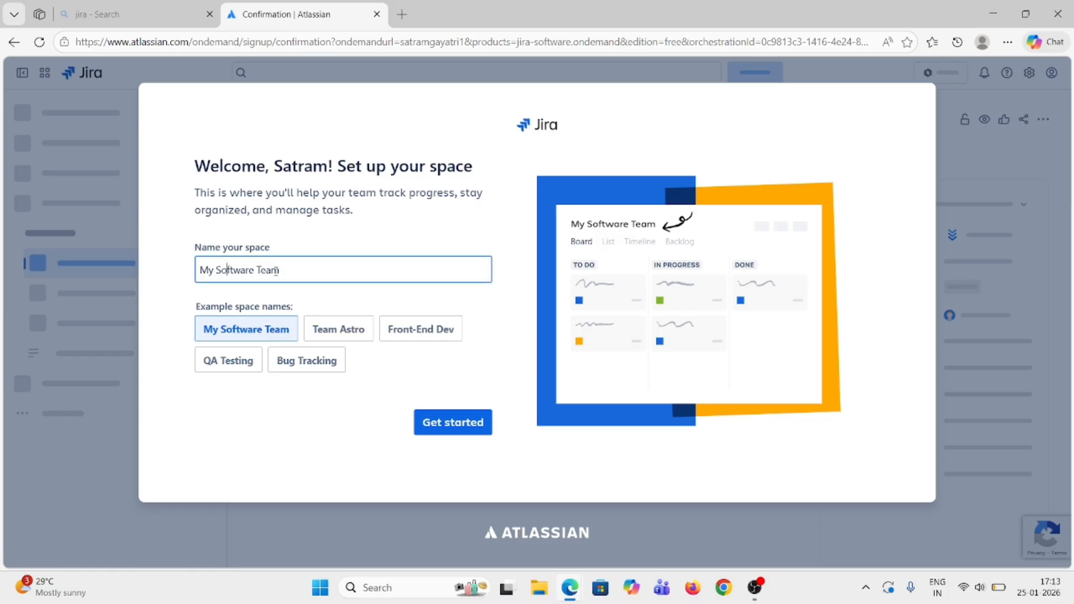
drag(285, 270, 194, 276)
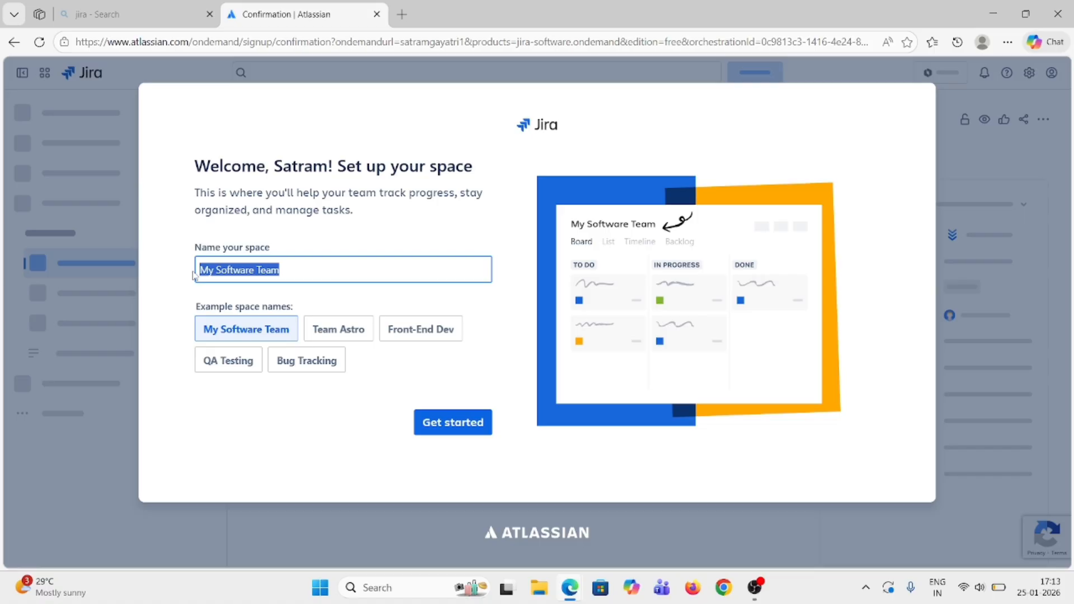
key(BackSpace)
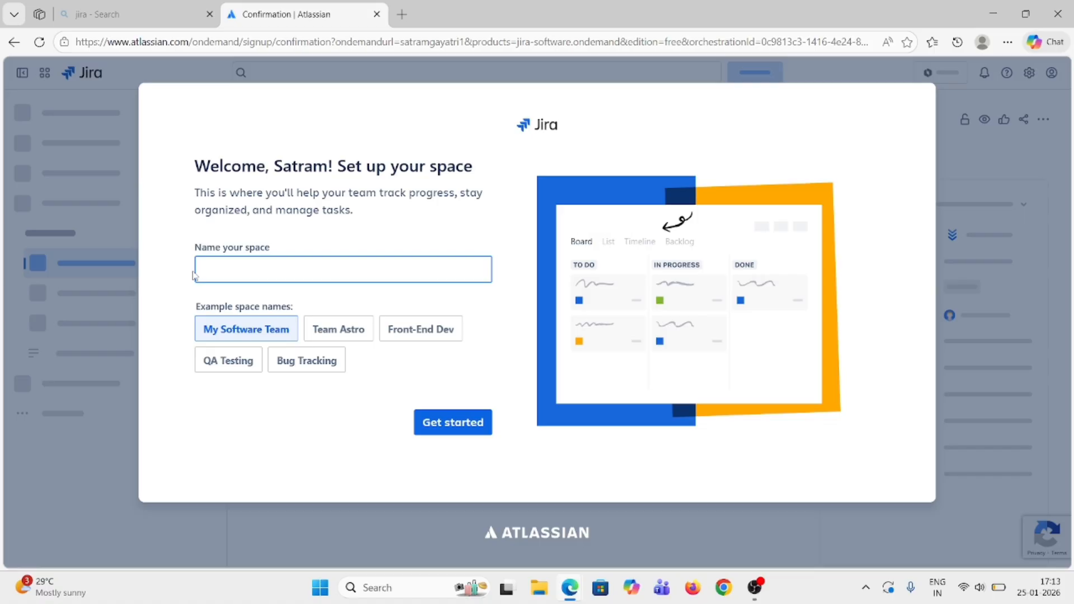
text(Project1)
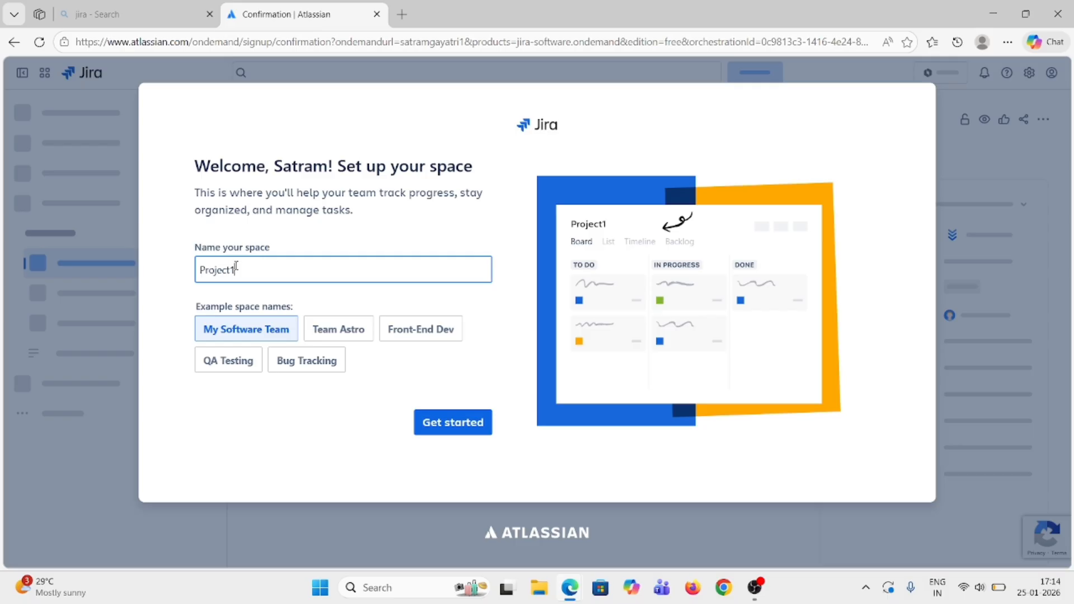
click(437, 422)
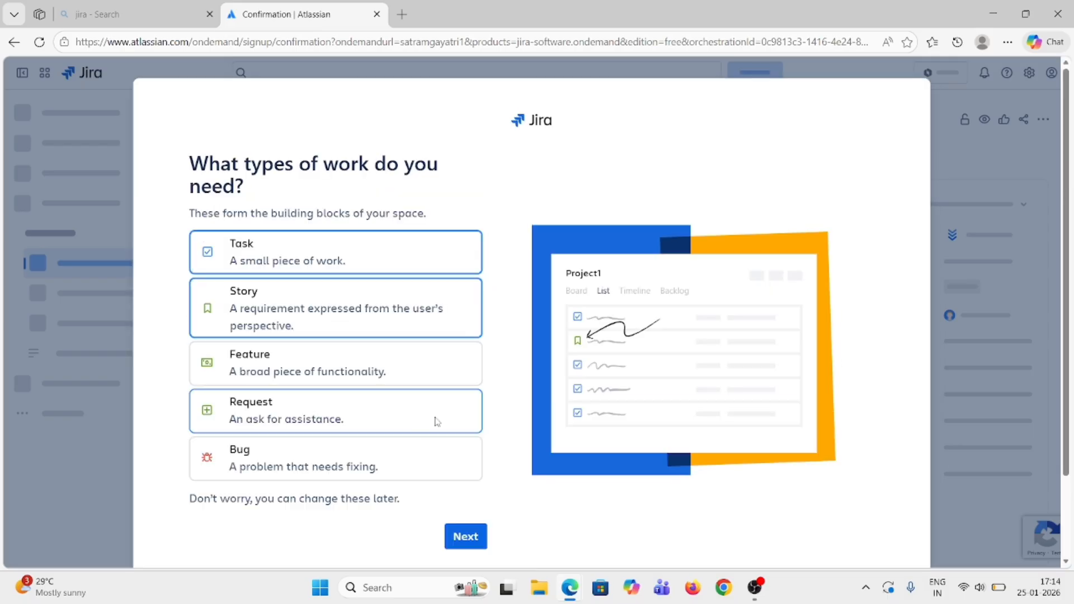
- Add the Feature, Request and Bug work types alongside Task and Story
click(218, 369)
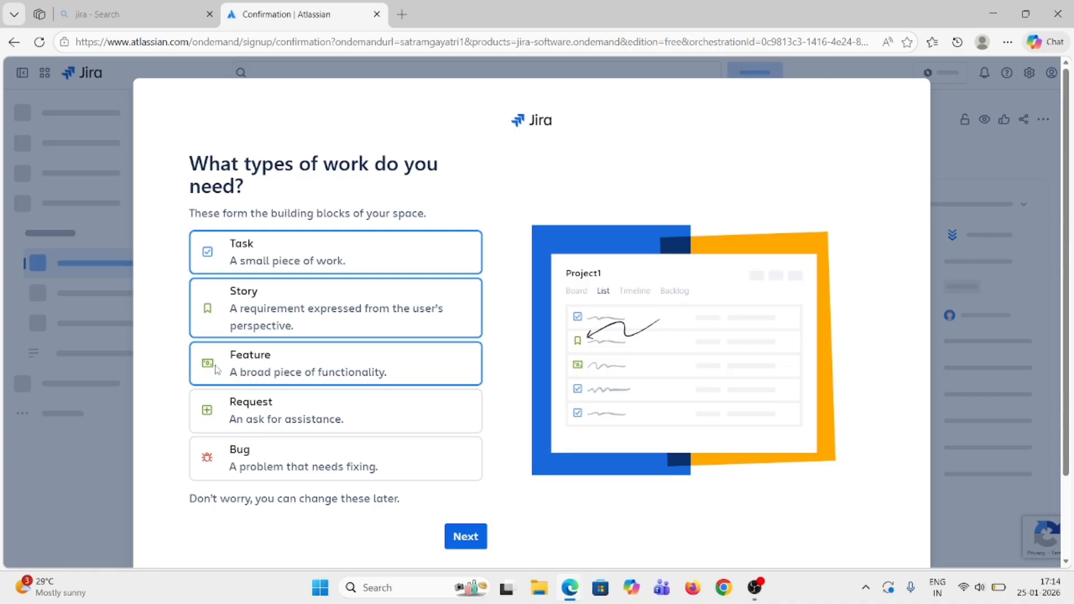
click(235, 415)
click(241, 453)
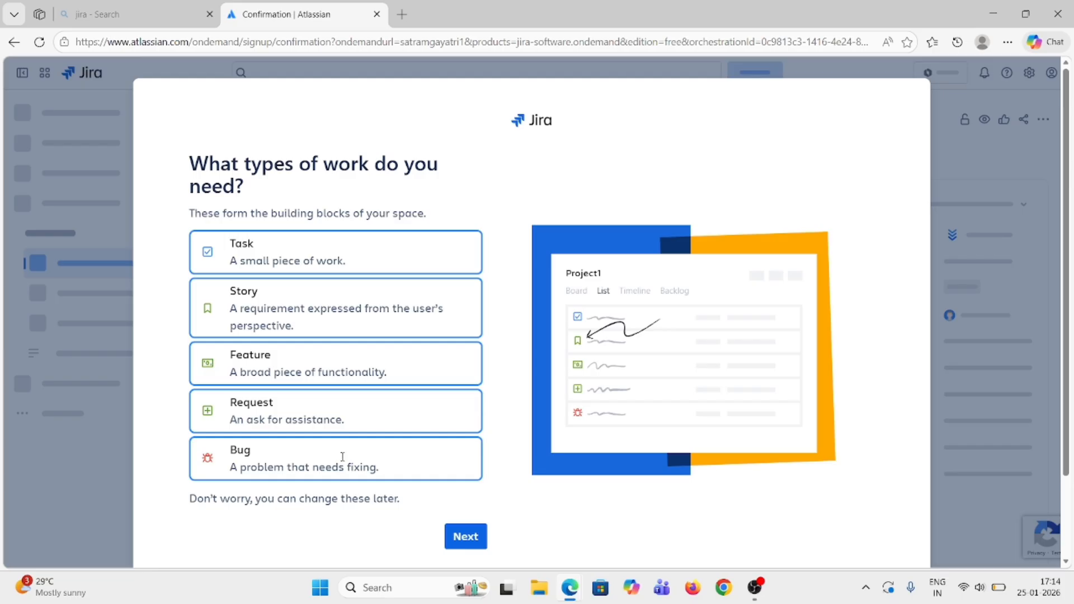
click(462, 537)
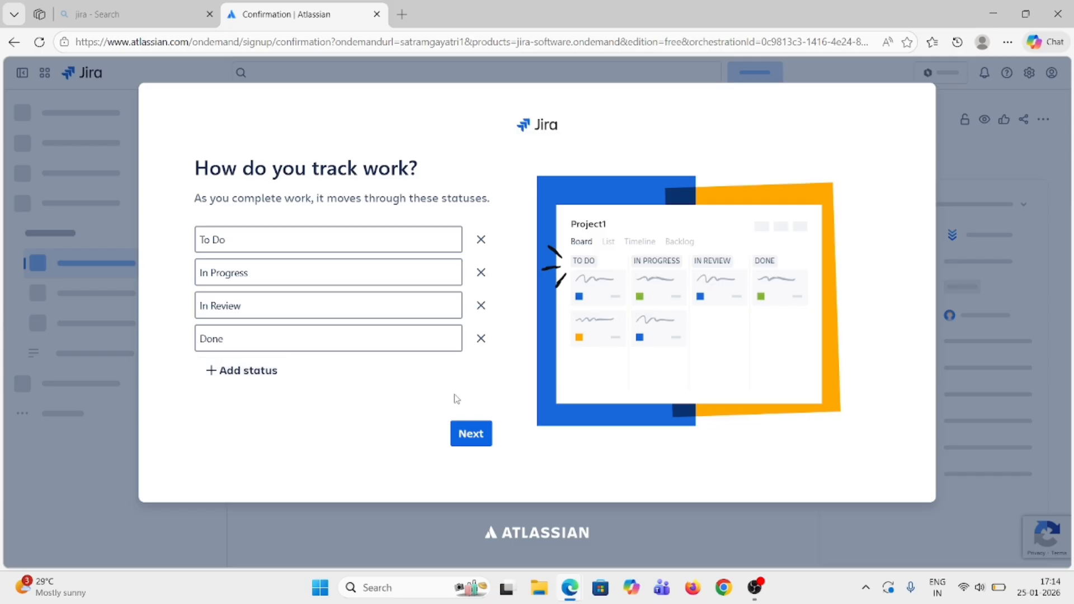
- Accept the To Do, In Progress, In Review and Done statuses and skip inviting teammates
click(463, 435)
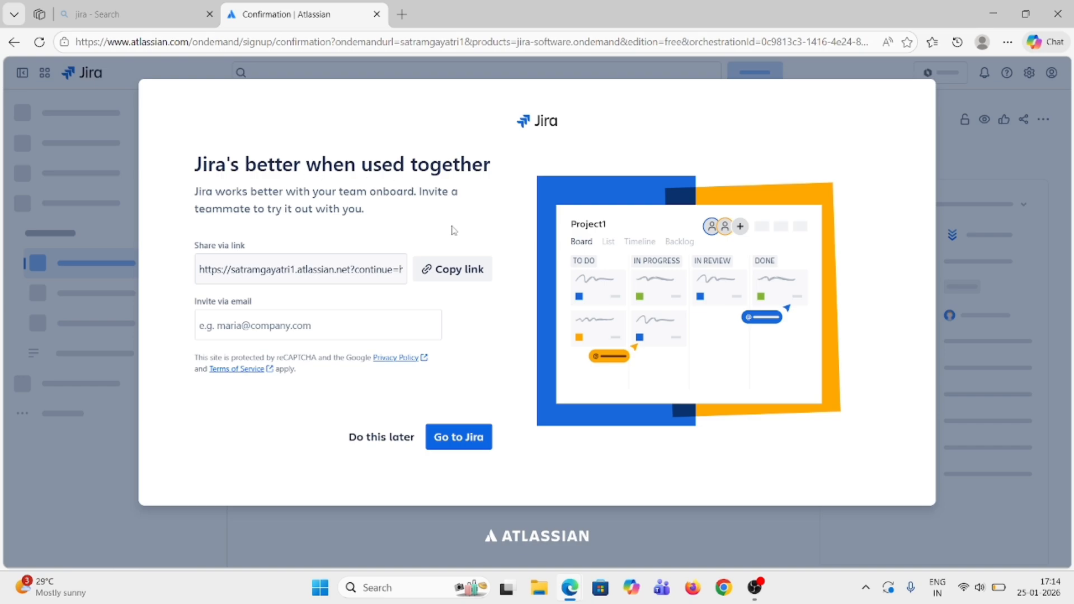
click(447, 440)
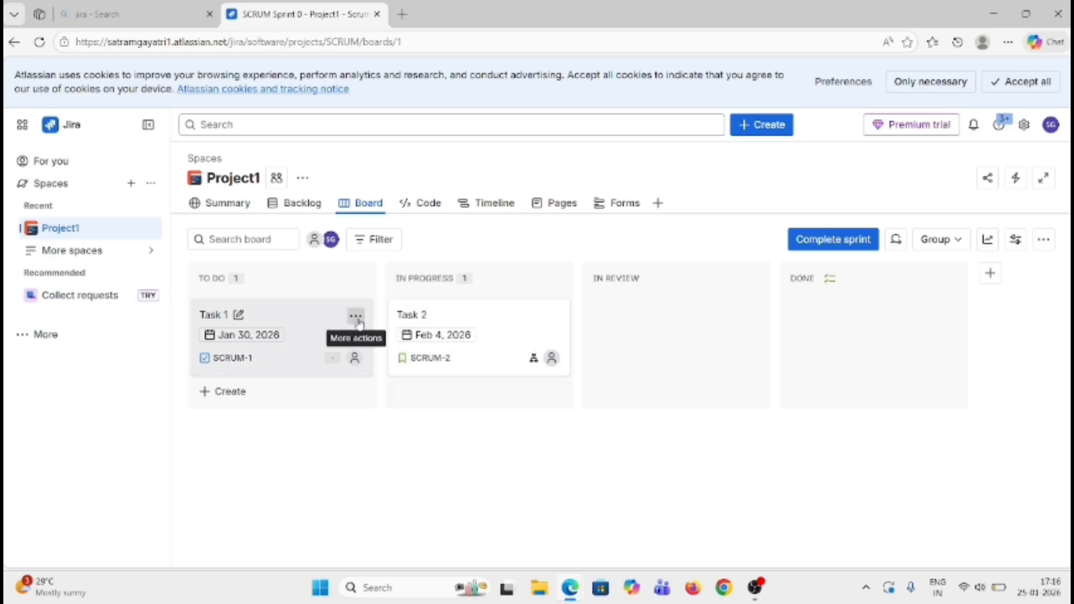
click(356, 316)
mouse_move(337, 362)
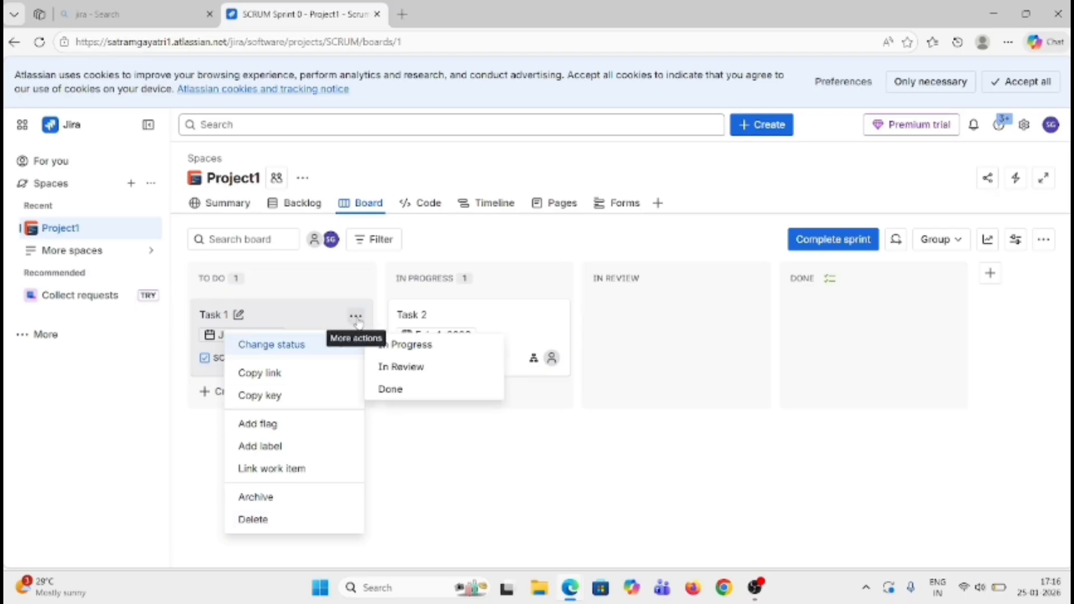
click(252, 519)
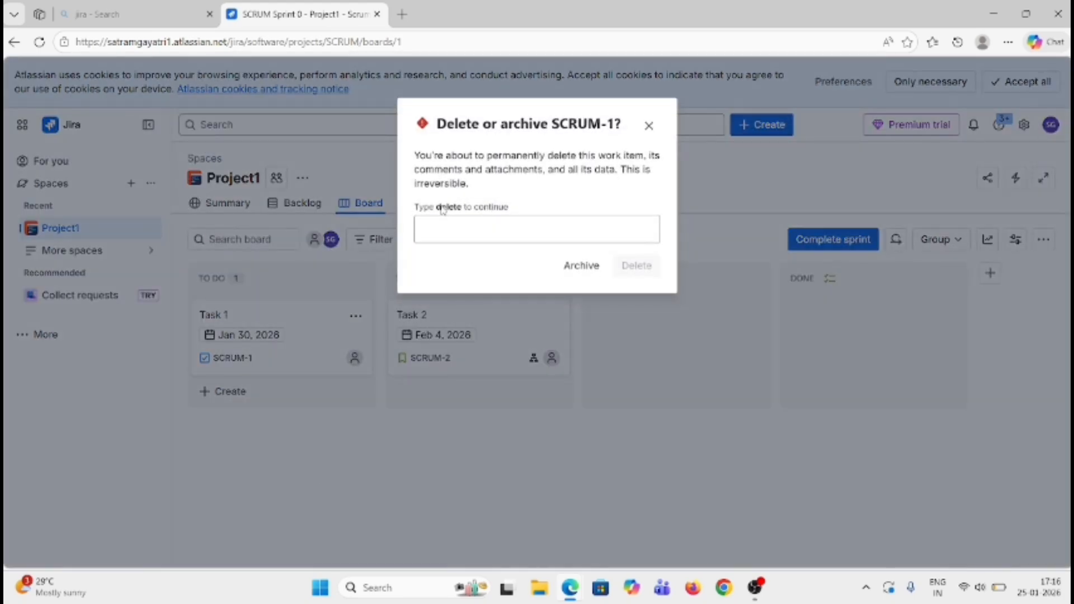
drag(436, 208, 460, 208)
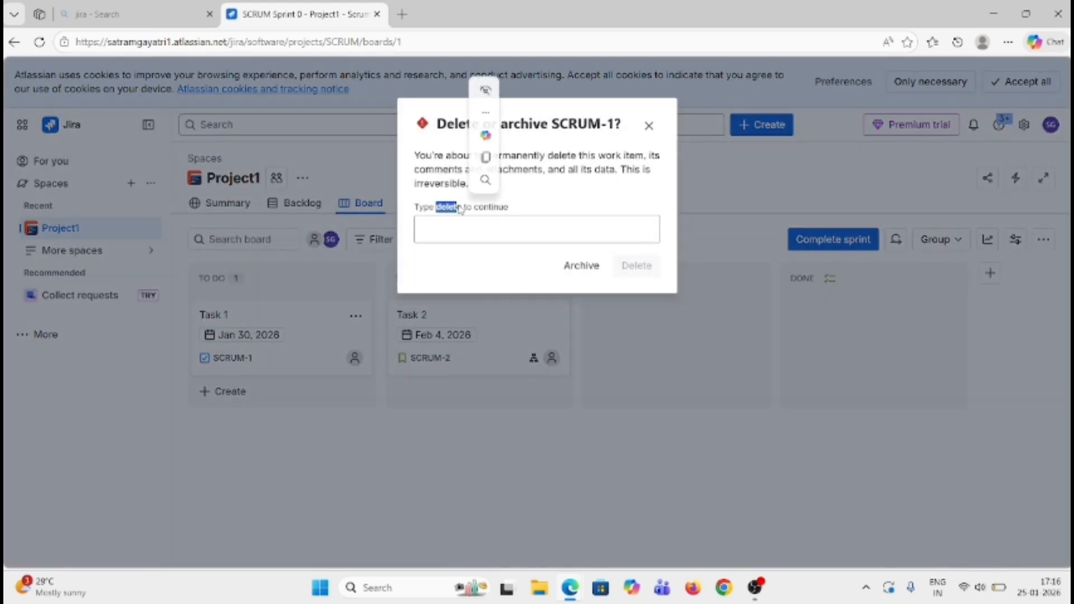
click(649, 126)
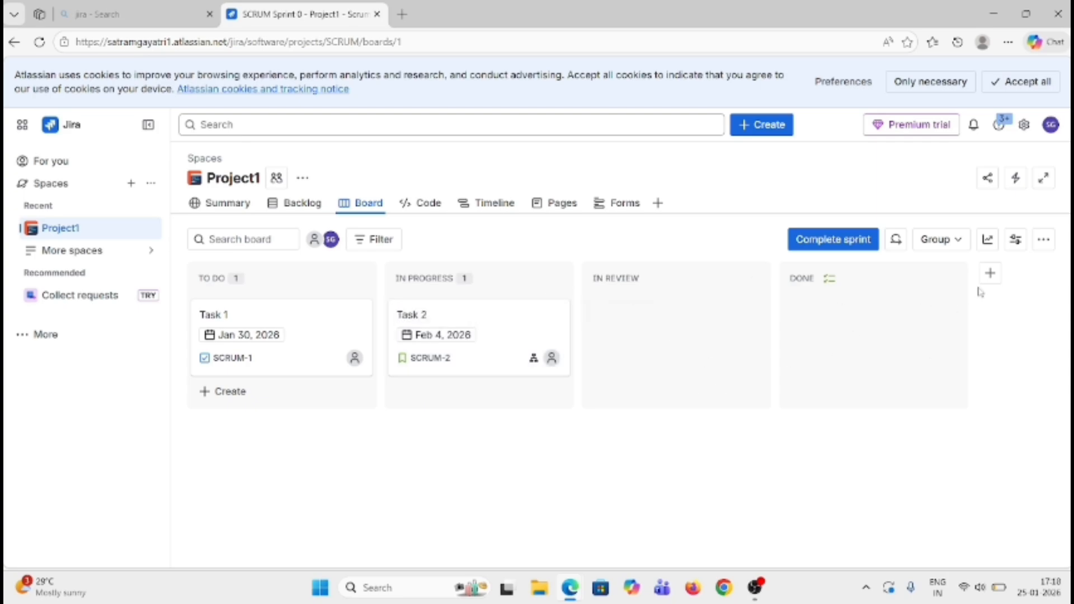
- Create a fifth board column named 'In Testing' after Done
click(991, 274)
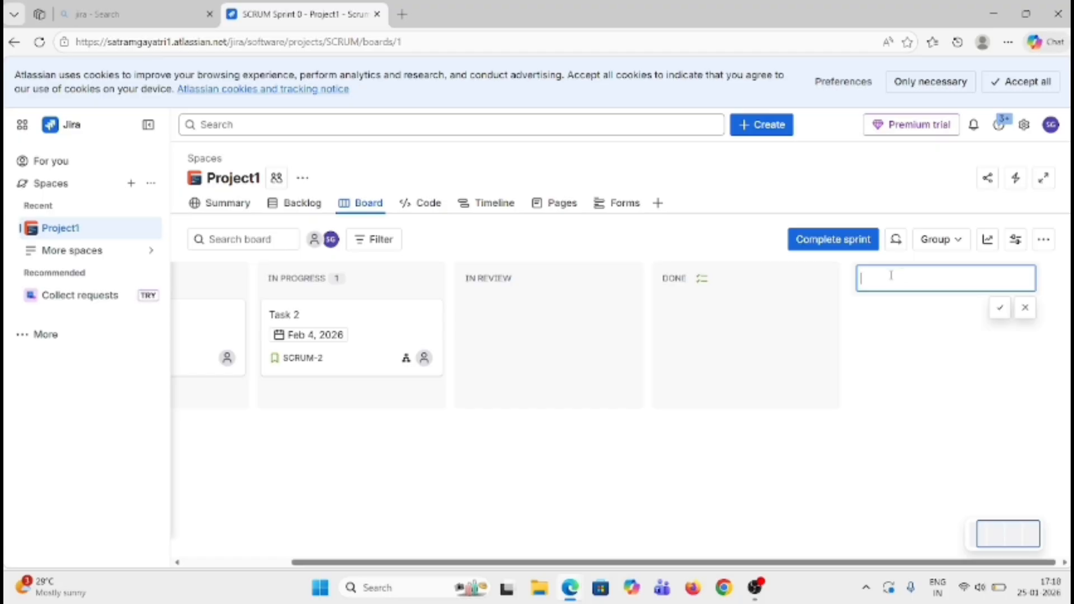
text(In Testing)
click(1000, 307)
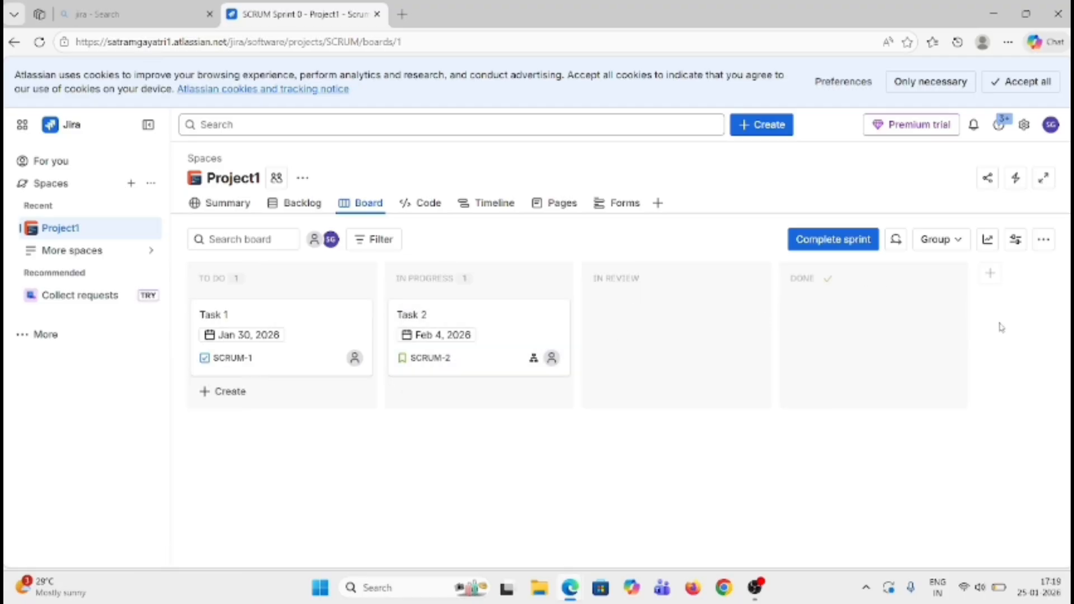
scroll(1016, 318, right, 3)
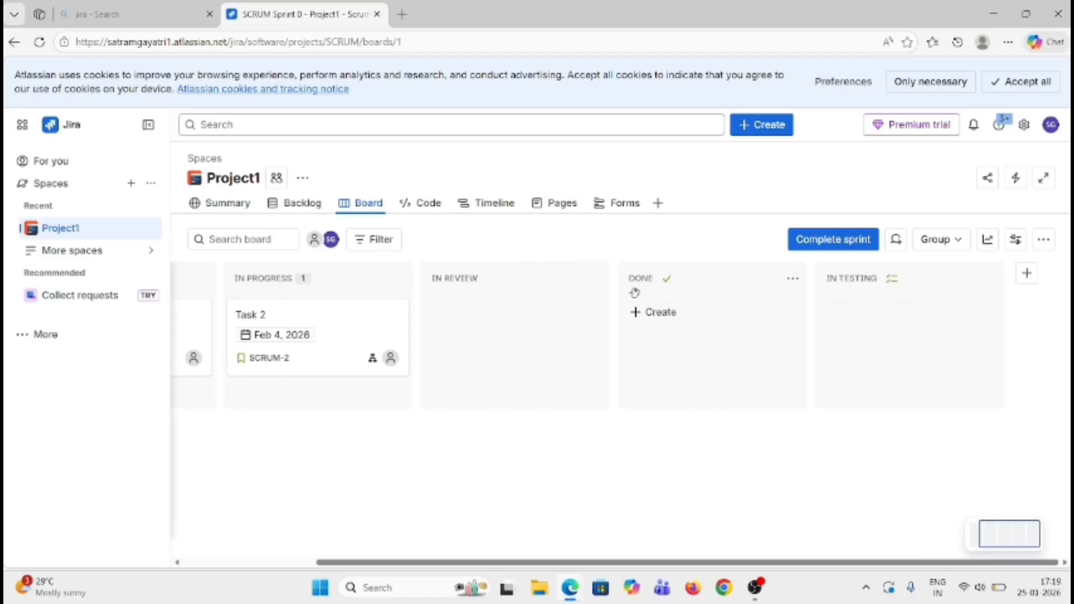
- Move the In Testing column from after Done to between In Progress and In Review
drag(878, 372, 412, 356)
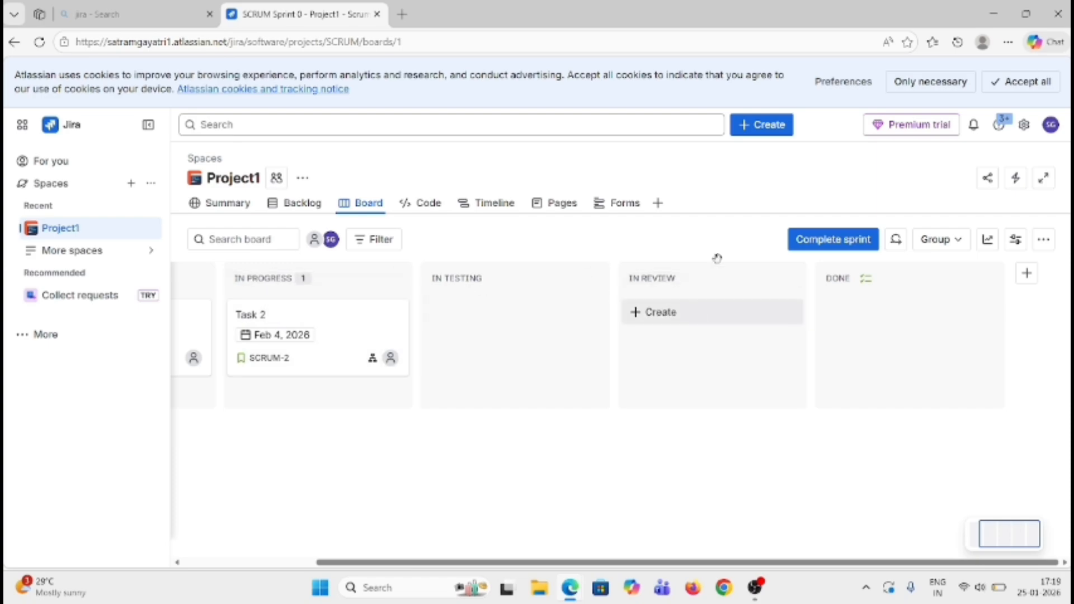
scroll(440, 340, left, 3)
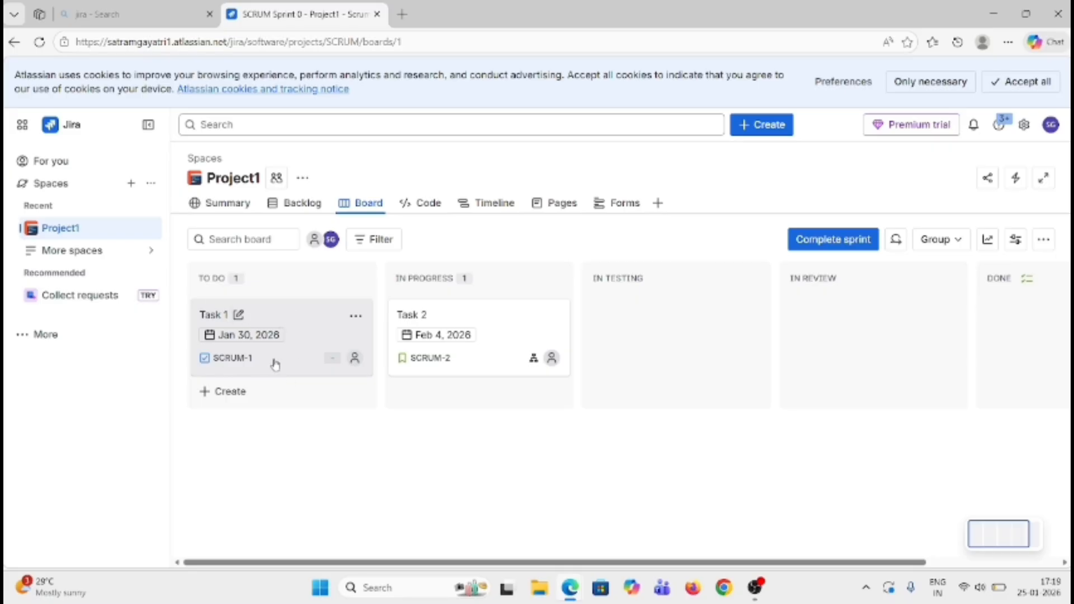
- Drag the Task 1 card into In Progress and the Task 2 card into In Testing
drag(275, 365, 418, 388)
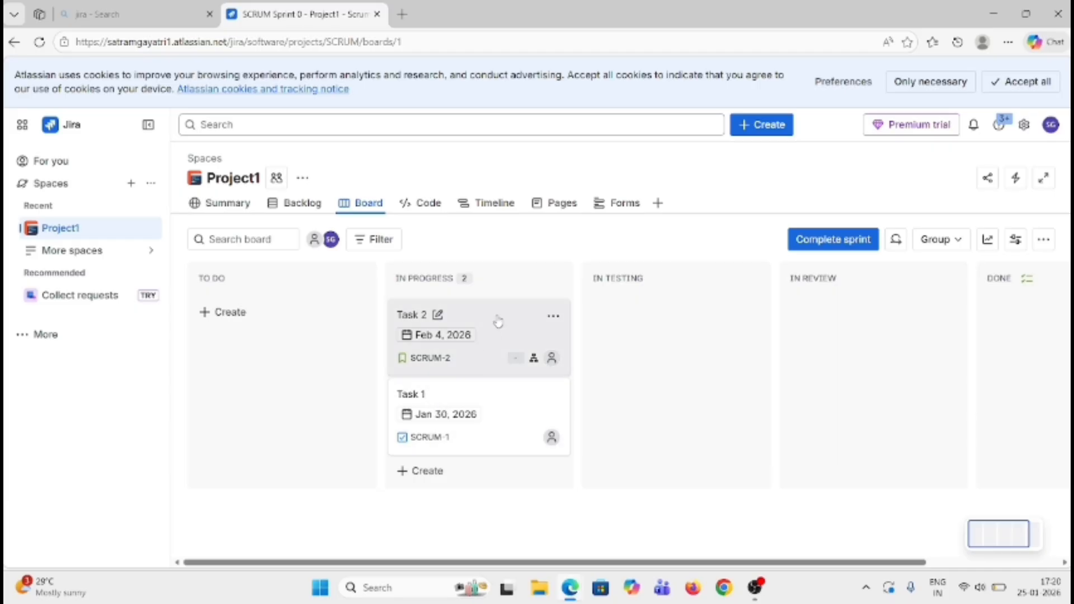
drag(498, 321, 621, 322)
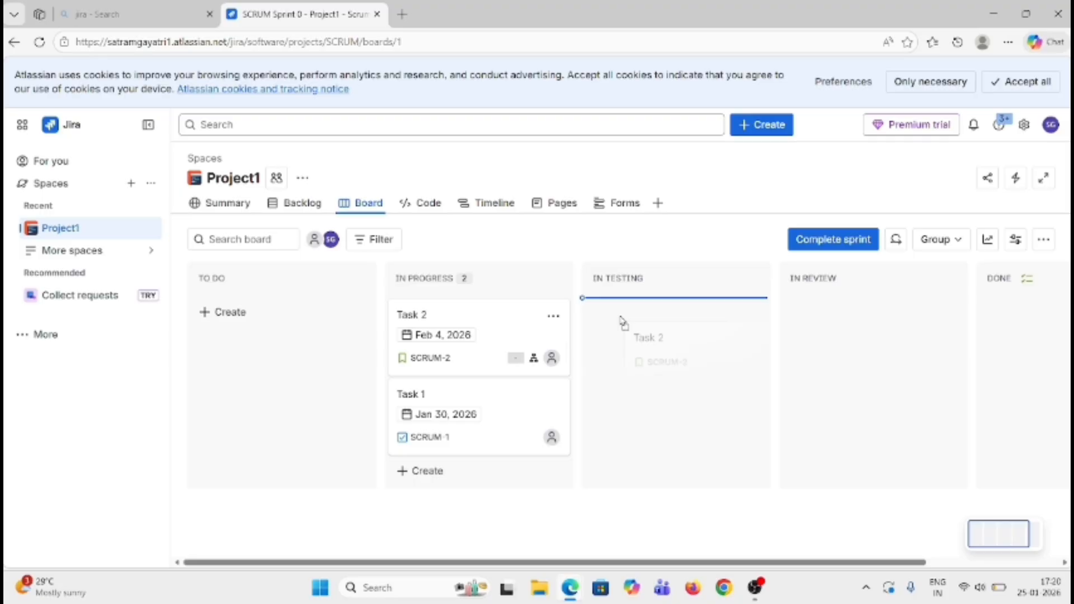
drag(622, 322, 620, 319)
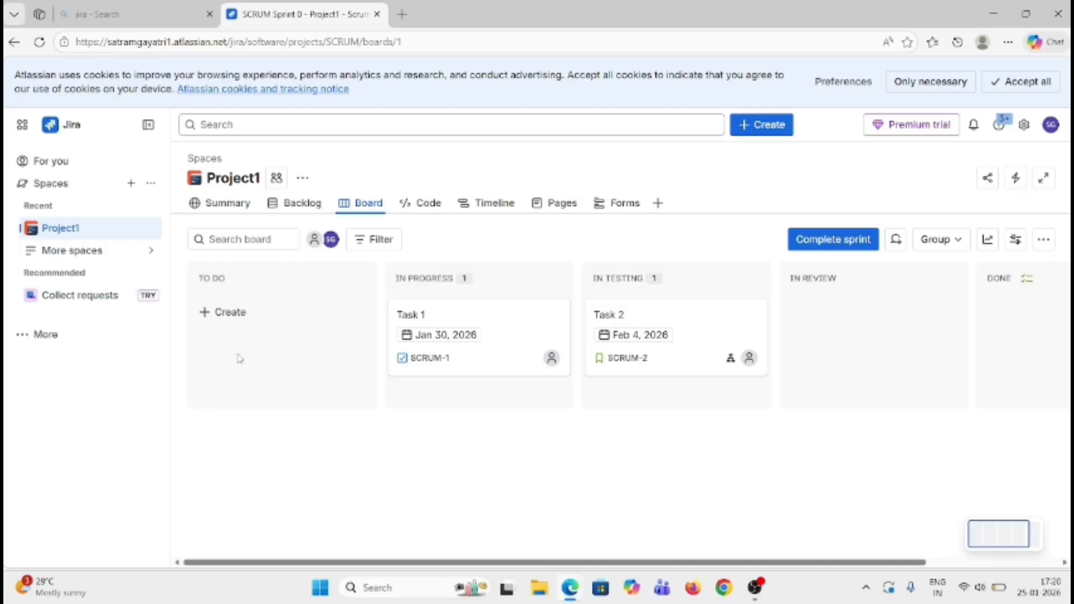
- From the To Do new-item work type list, choose Manage to reach the Bug work type settings
click(222, 313)
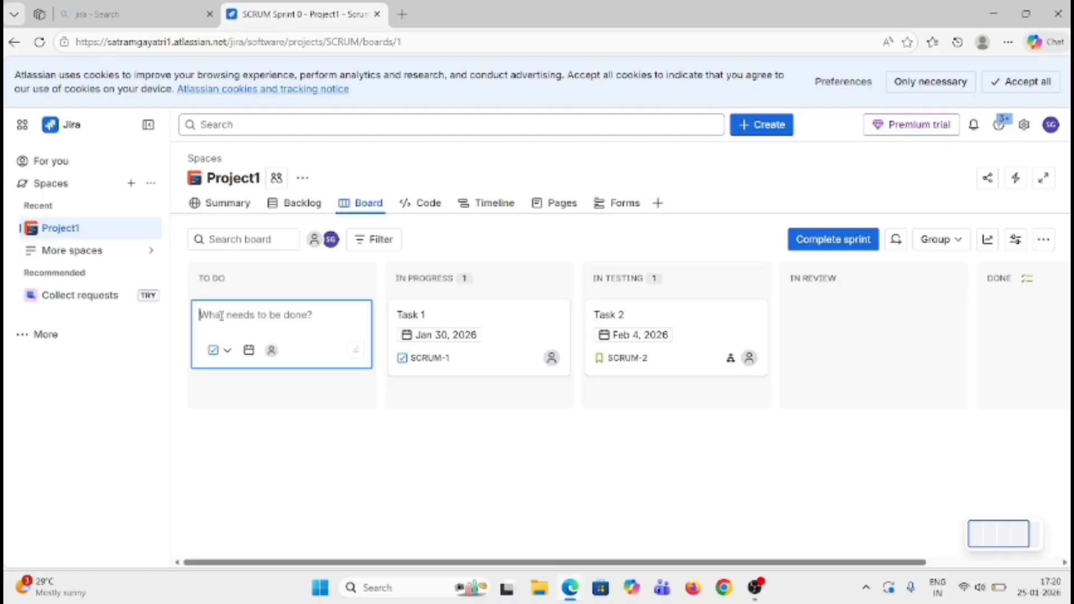
click(226, 355)
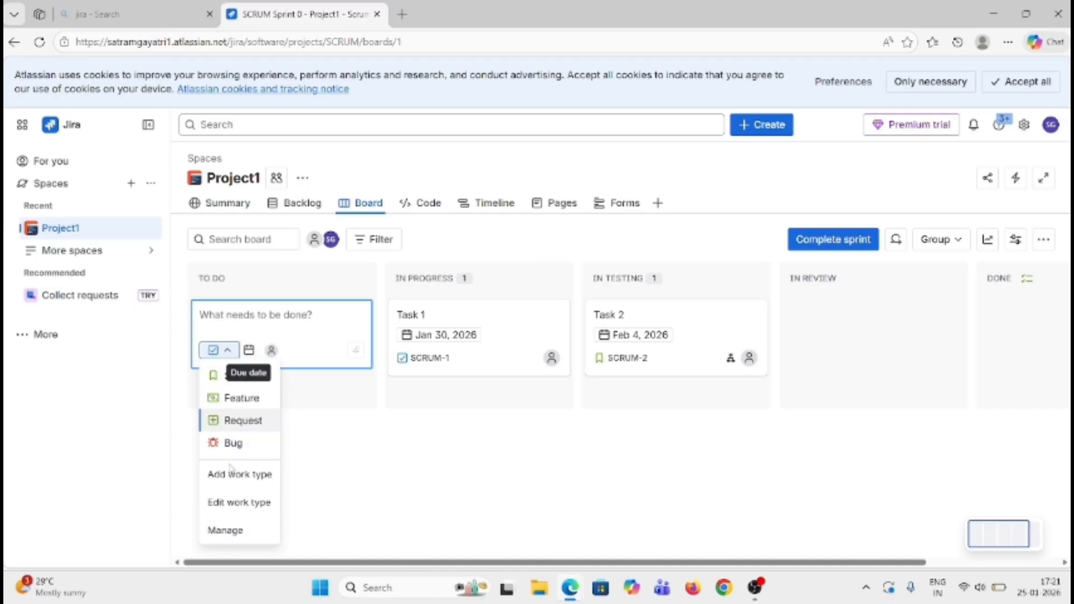
click(226, 531)
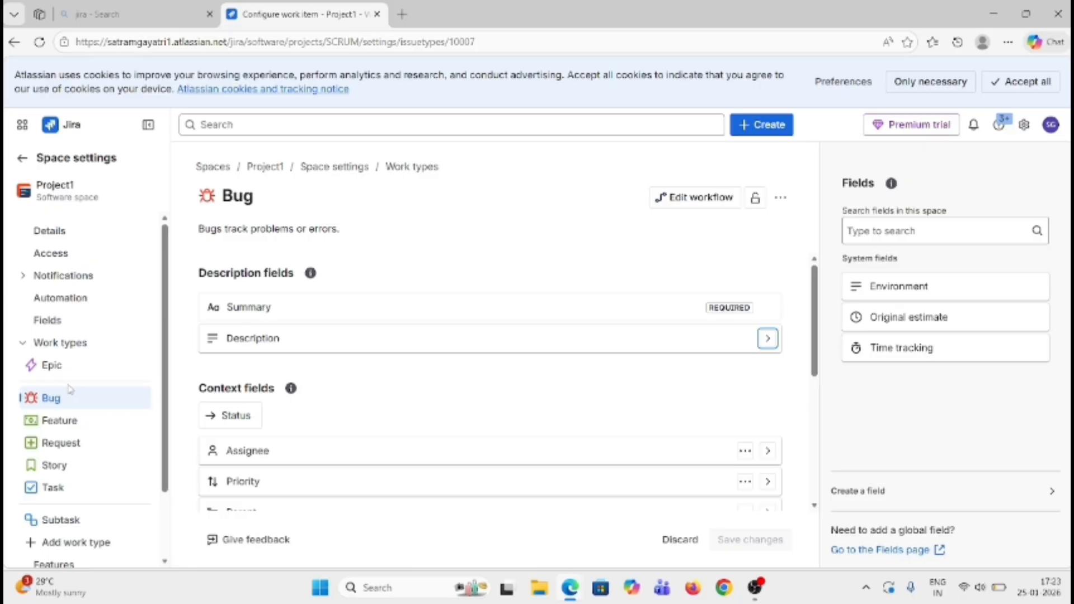
- Scroll through the Bug fields list, then switch to the Story work type
scroll(360, 417, down, 2)
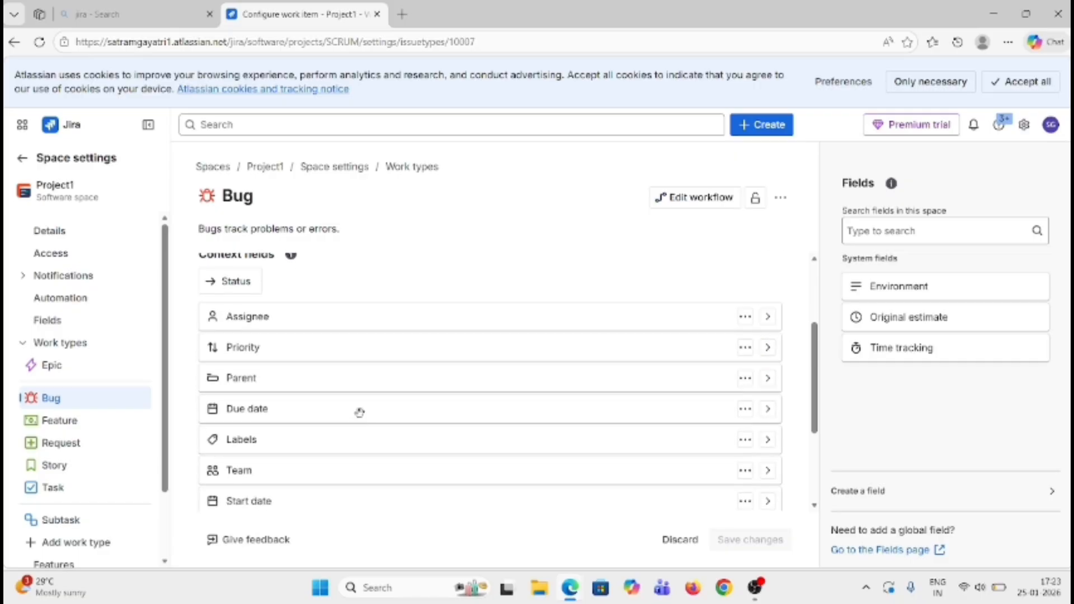
scroll(359, 412, down, 2)
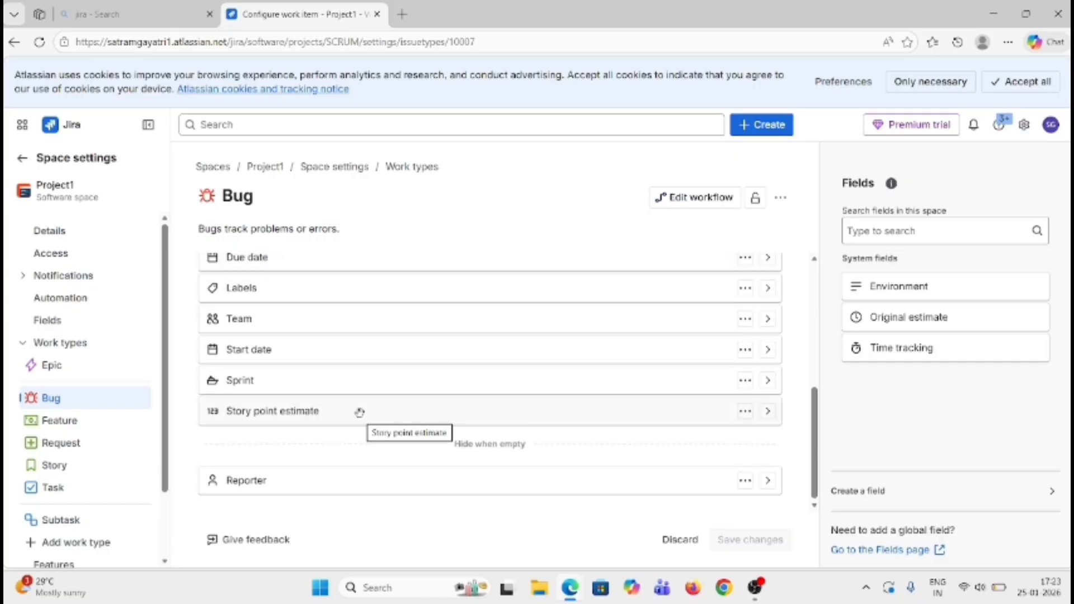
scroll(360, 414, up, 5)
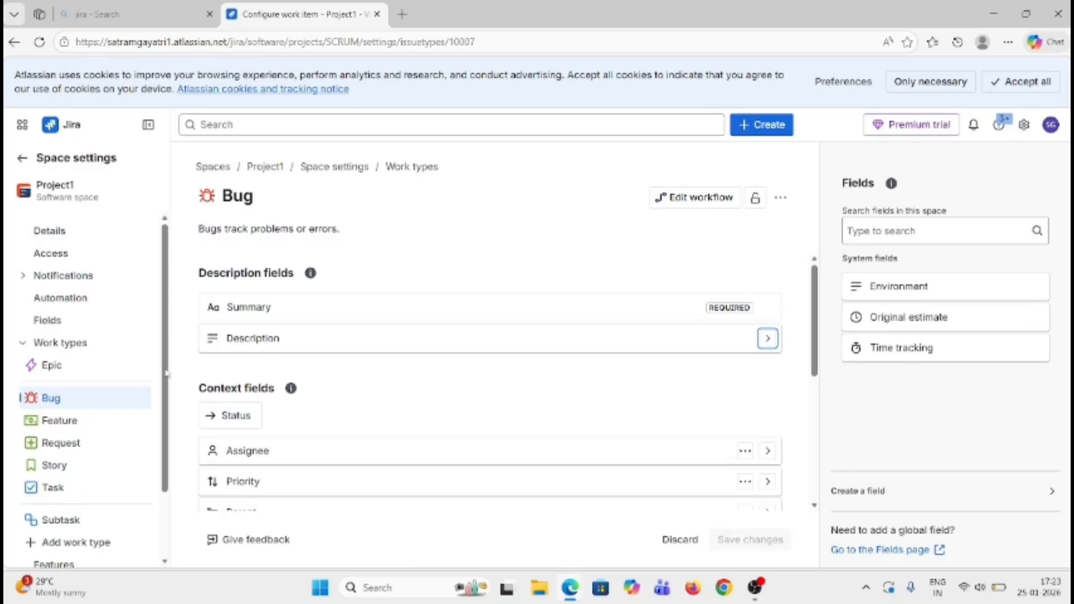
click(66, 465)
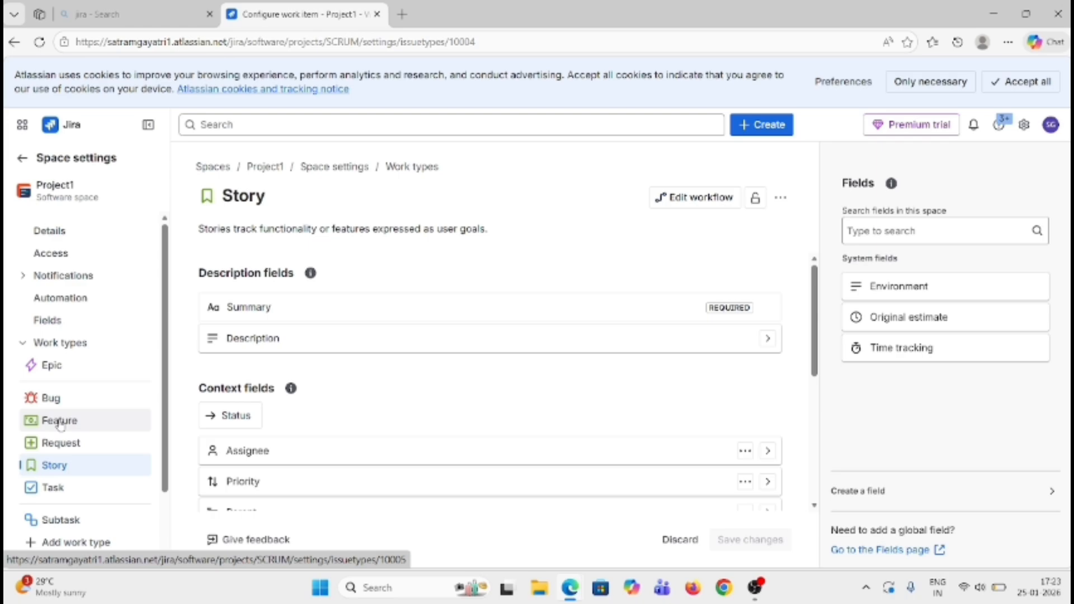
- Switch to the Task work type and scroll through its Summary, Description, Status, Assignee and Priority fields
click(70, 487)
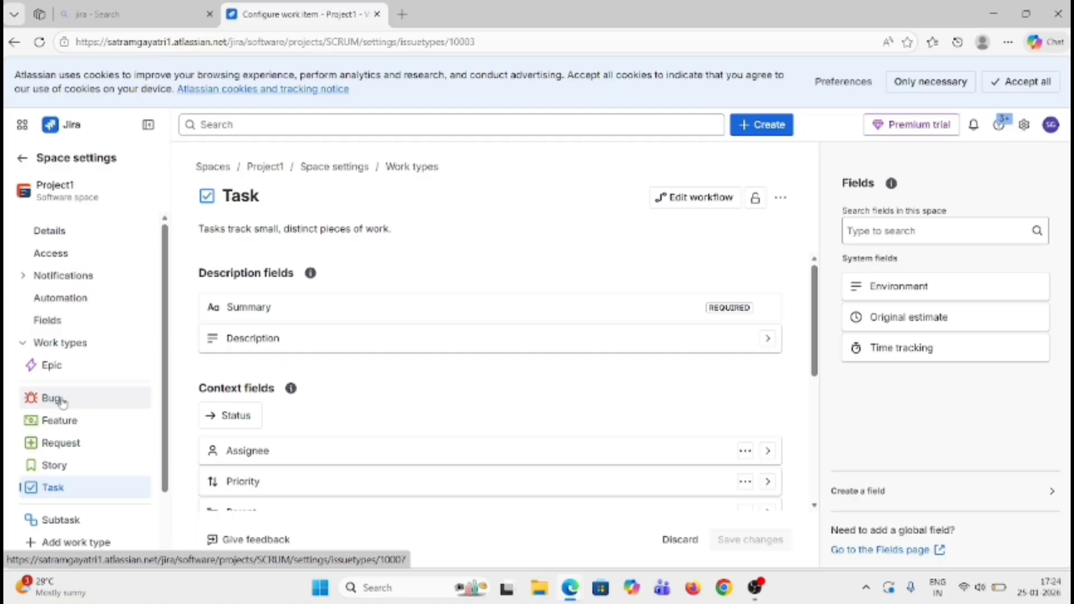
scroll(61, 402, down, 1)
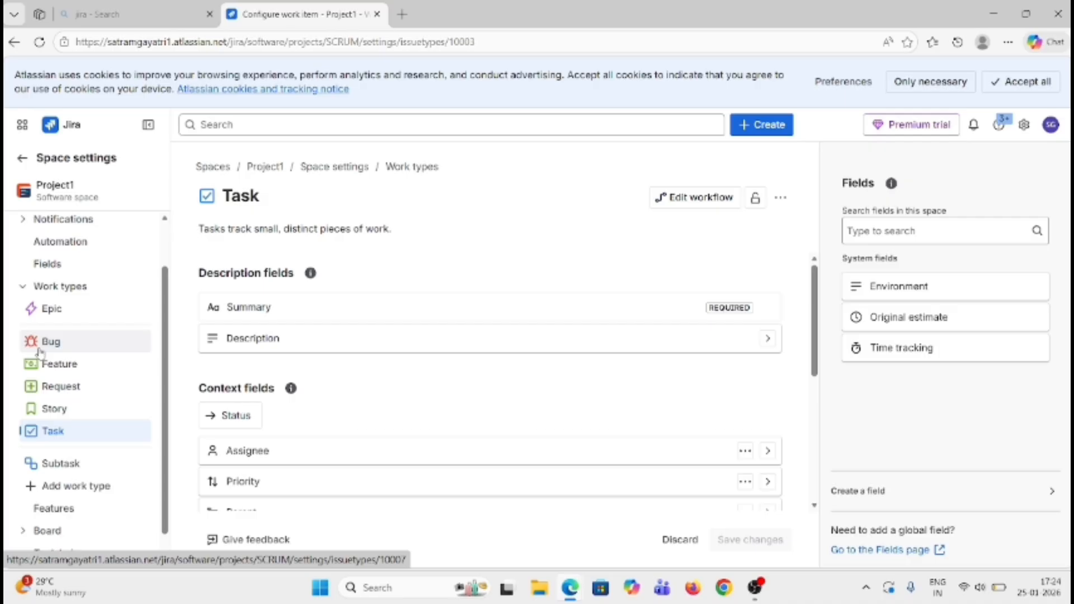
scroll(39, 351, down, 1)
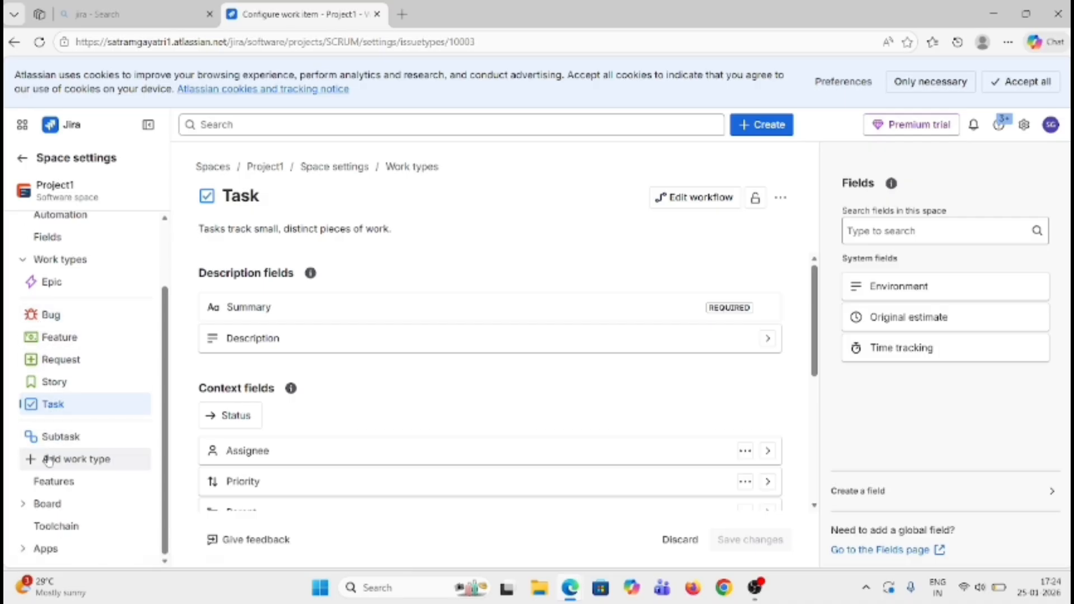
- Create a new work type named 'issue' with the purple icon
click(78, 468)
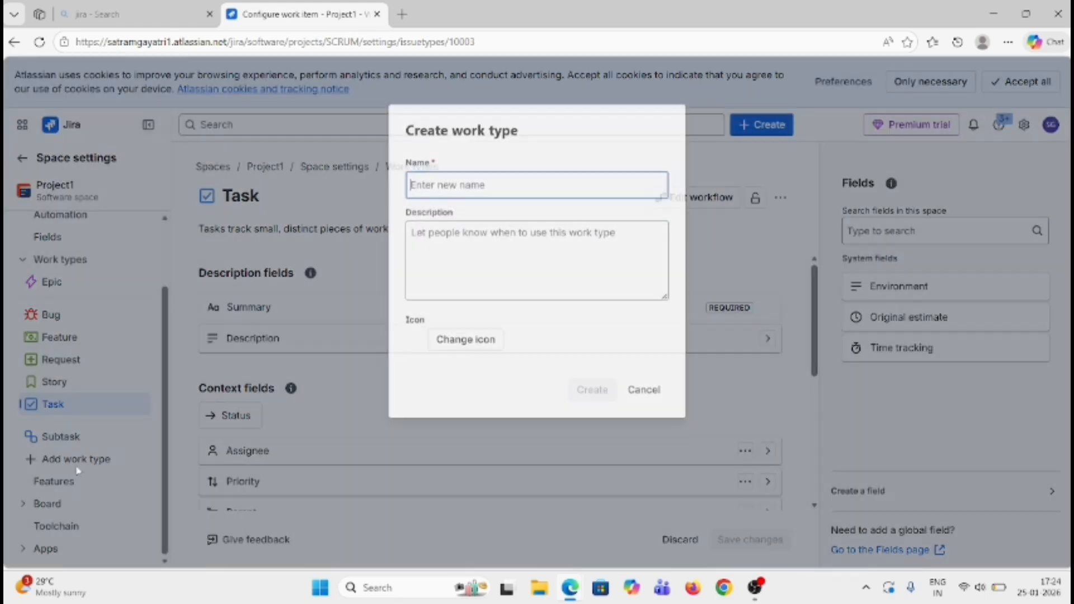
click(435, 176)
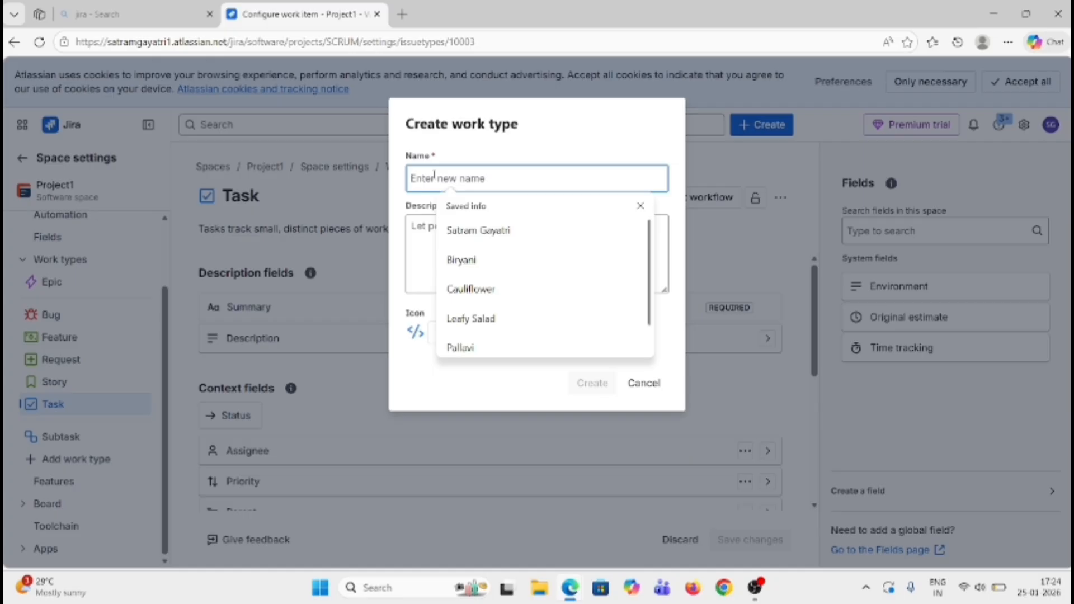
click(402, 245)
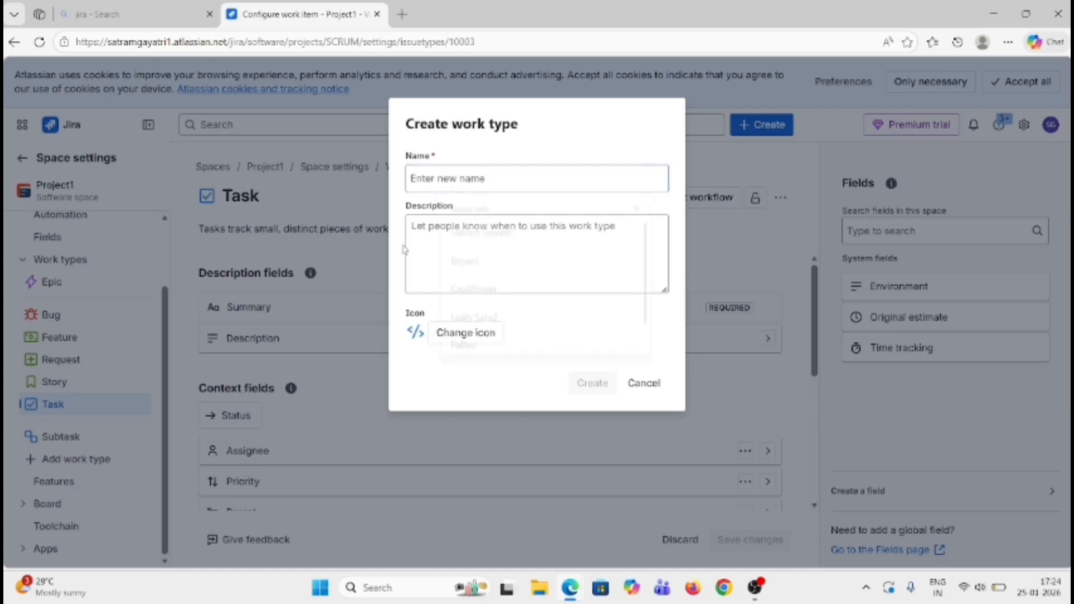
click(467, 170)
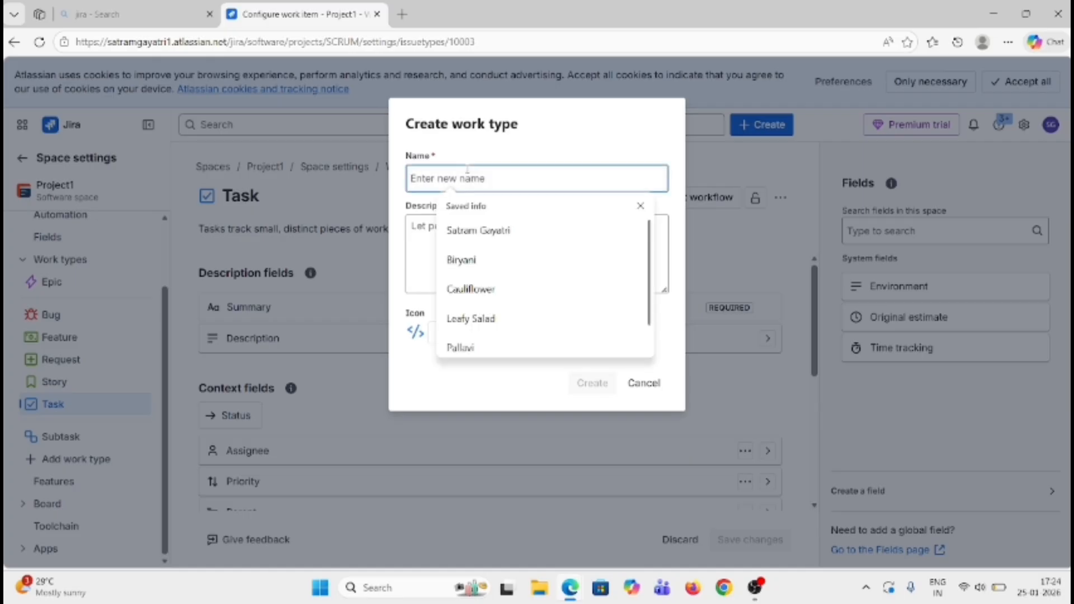
text(Issue)
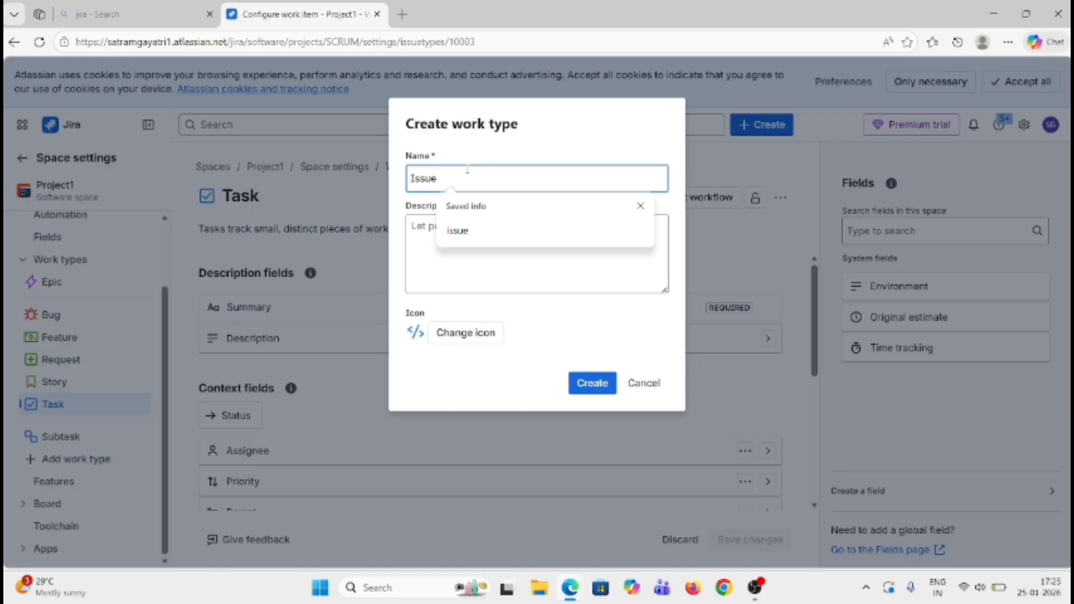
click(458, 230)
click(435, 232)
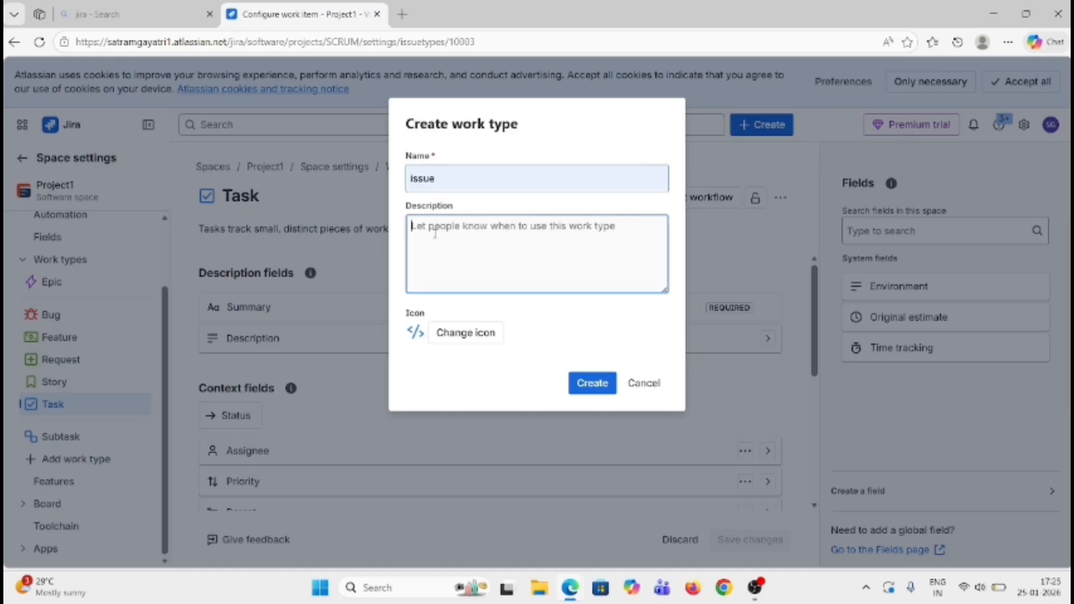
click(452, 334)
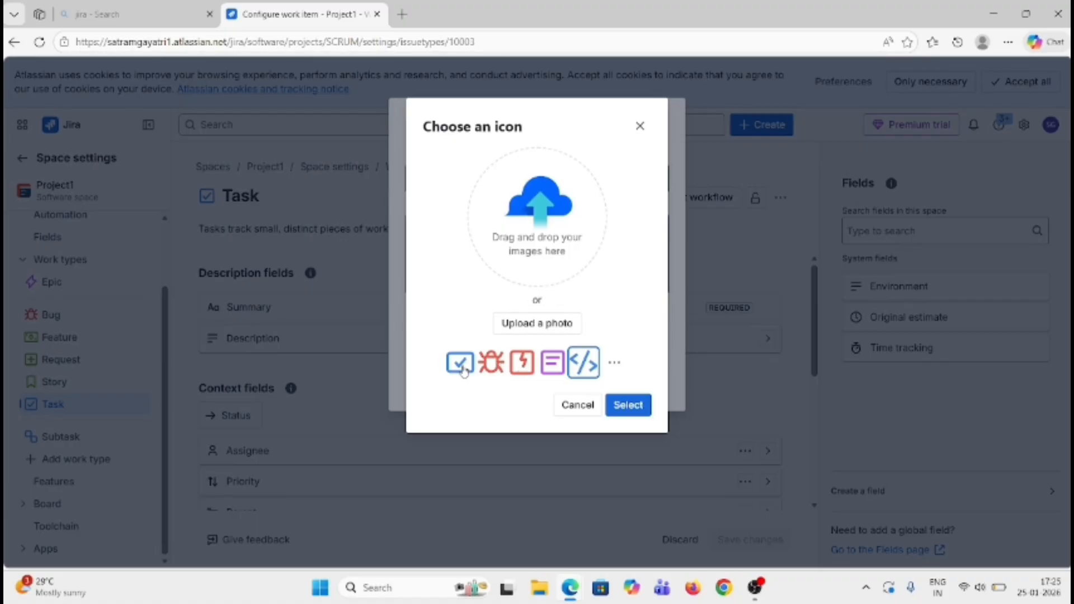
click(552, 365)
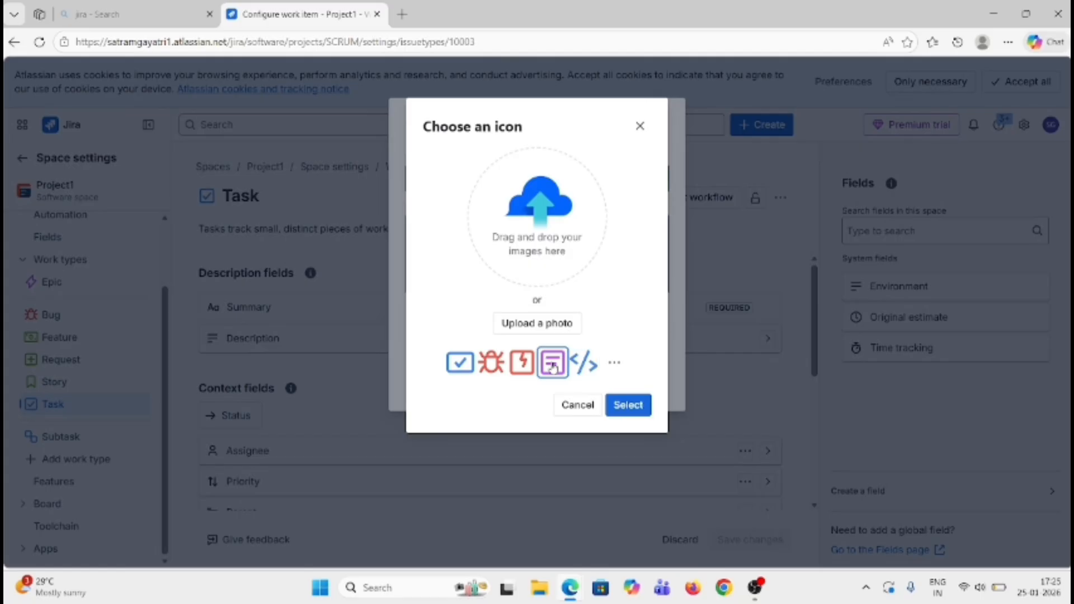
click(638, 405)
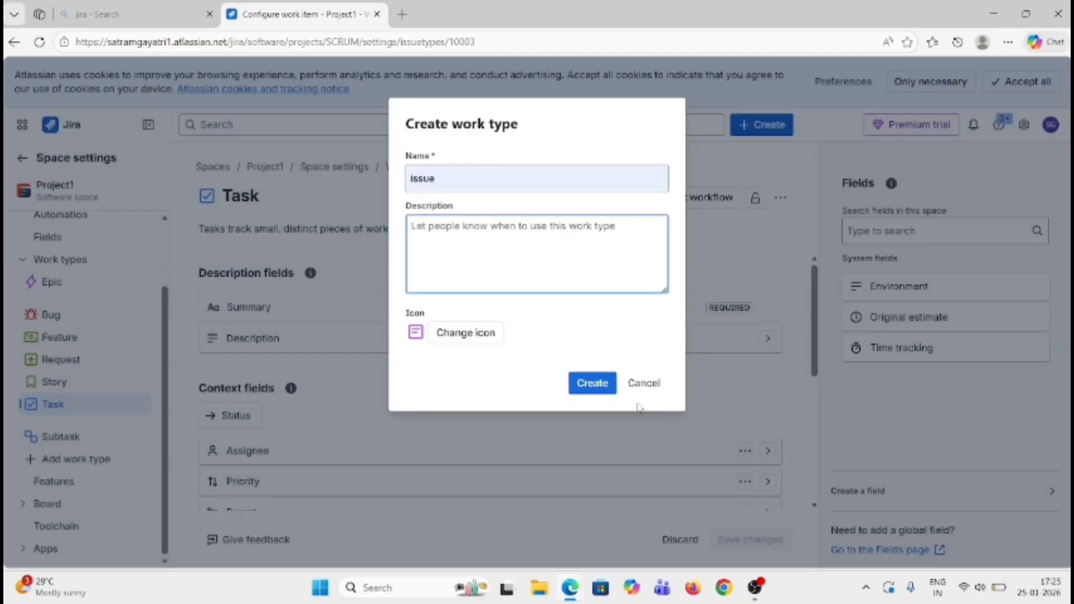
click(600, 385)
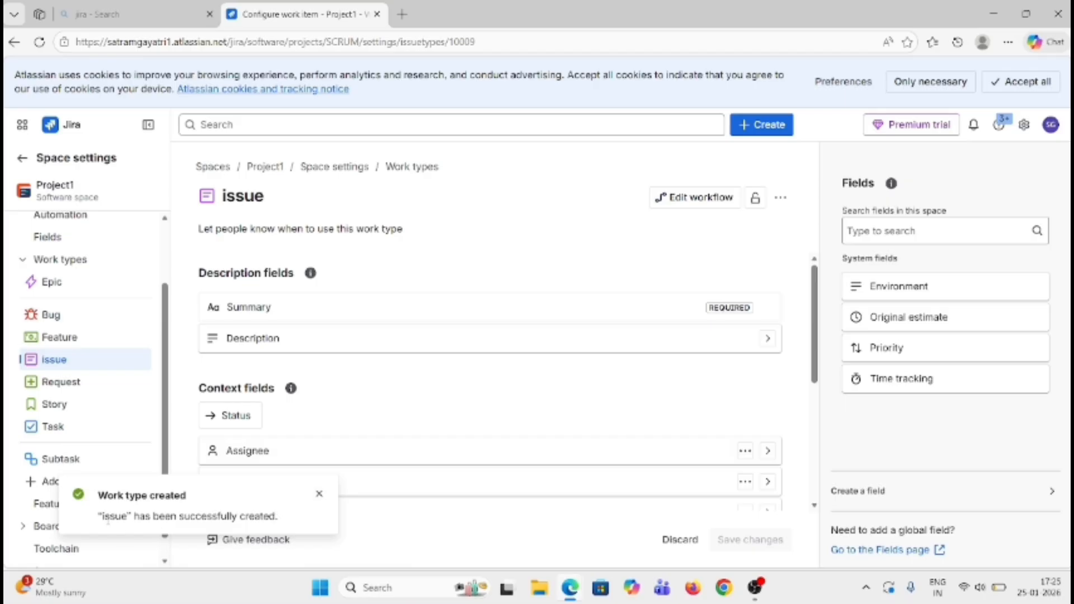
- Open the issue work type's workflow diagram
drag(102, 516, 301, 518)
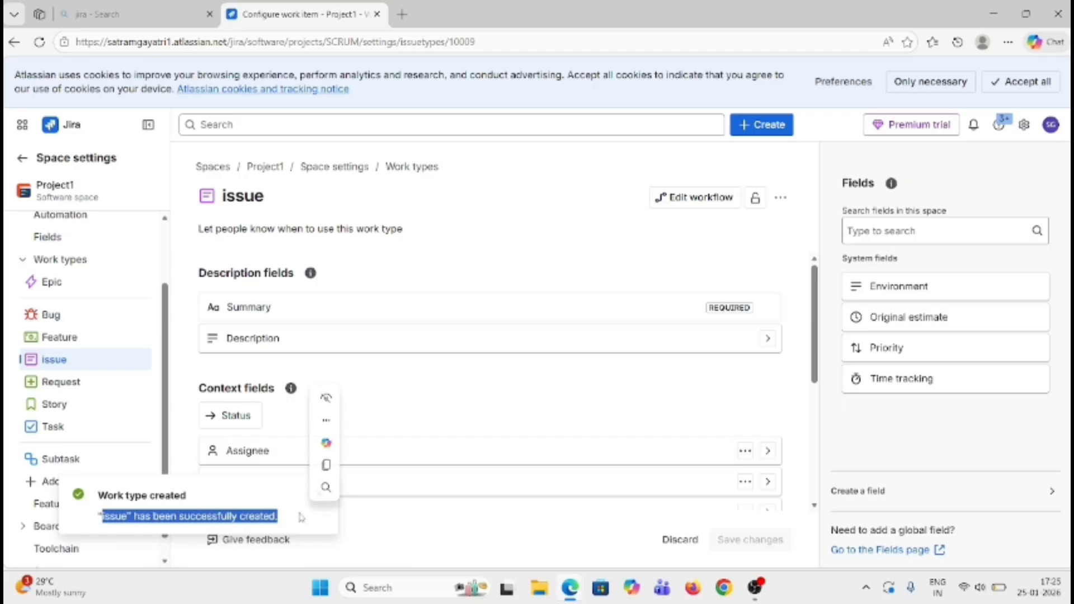
click(280, 519)
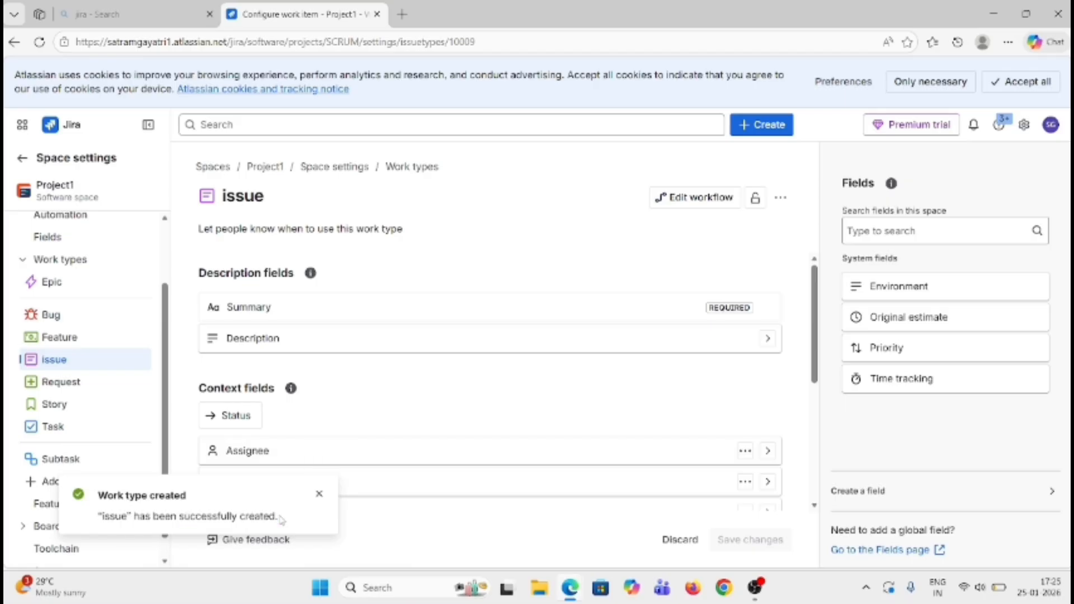
drag(96, 496, 199, 492)
click(197, 496)
click(688, 199)
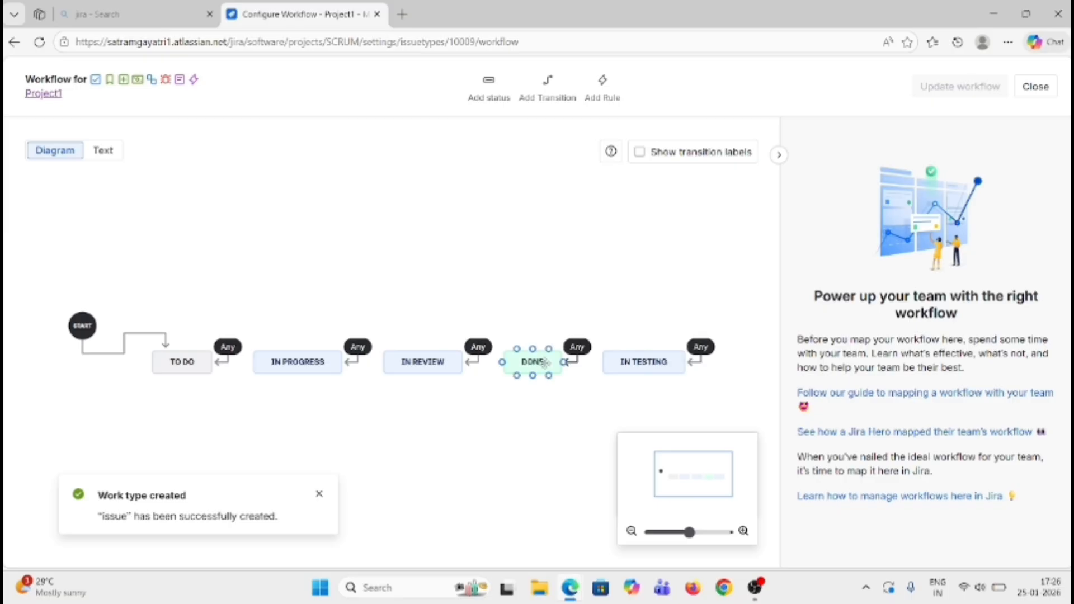
- Reorder the workflow row to TO DO, IN PROGRESS, IN TESTING, IN REVIEW, DONE
drag(526, 360, 531, 293)
drag(428, 361, 425, 270)
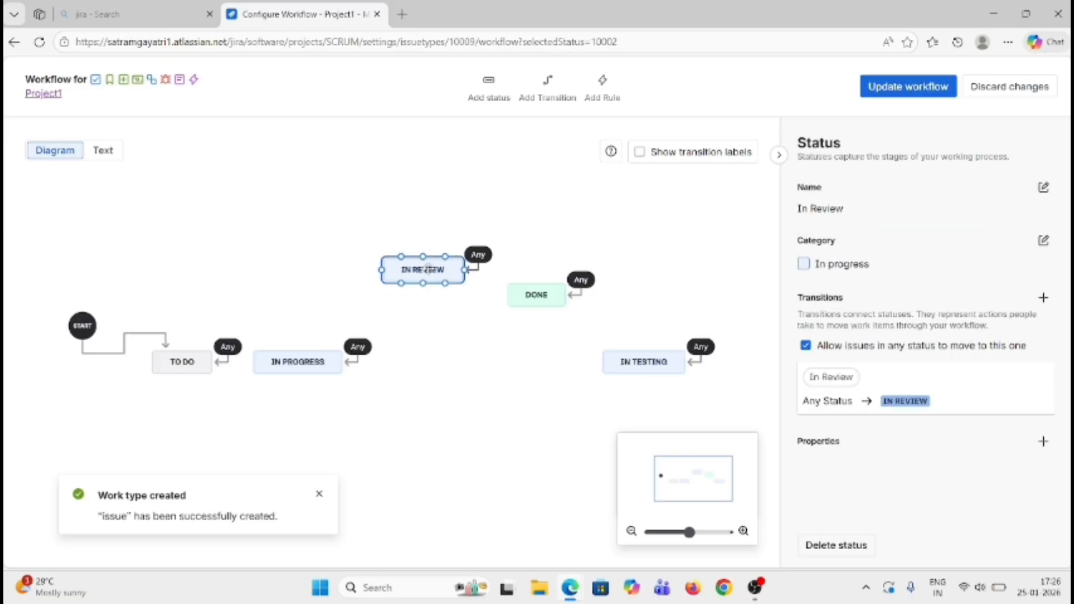
drag(653, 364, 448, 353)
drag(425, 267, 552, 353)
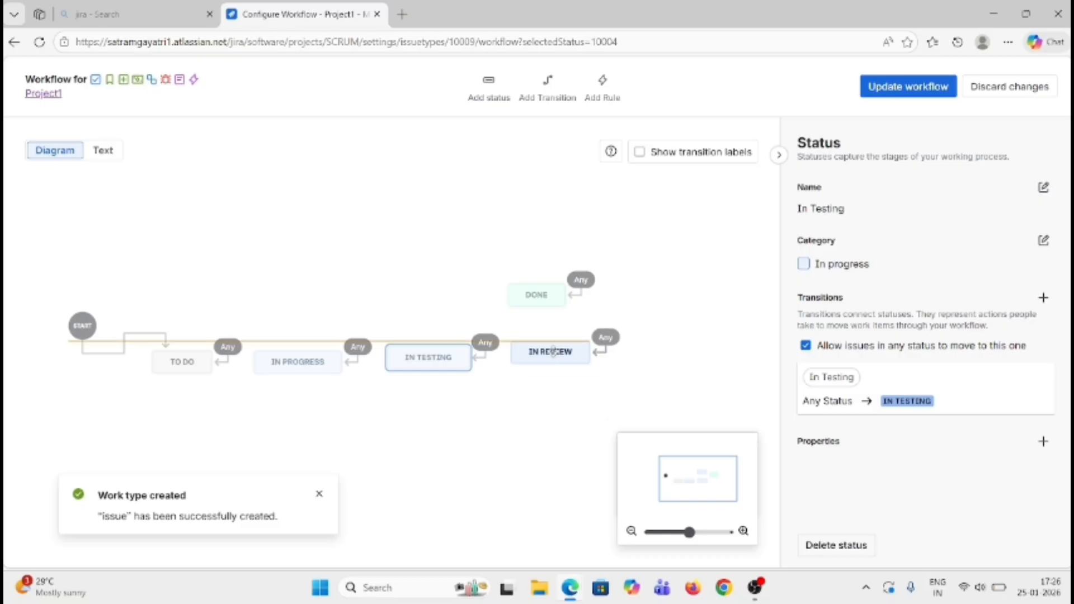
drag(538, 299, 666, 358)
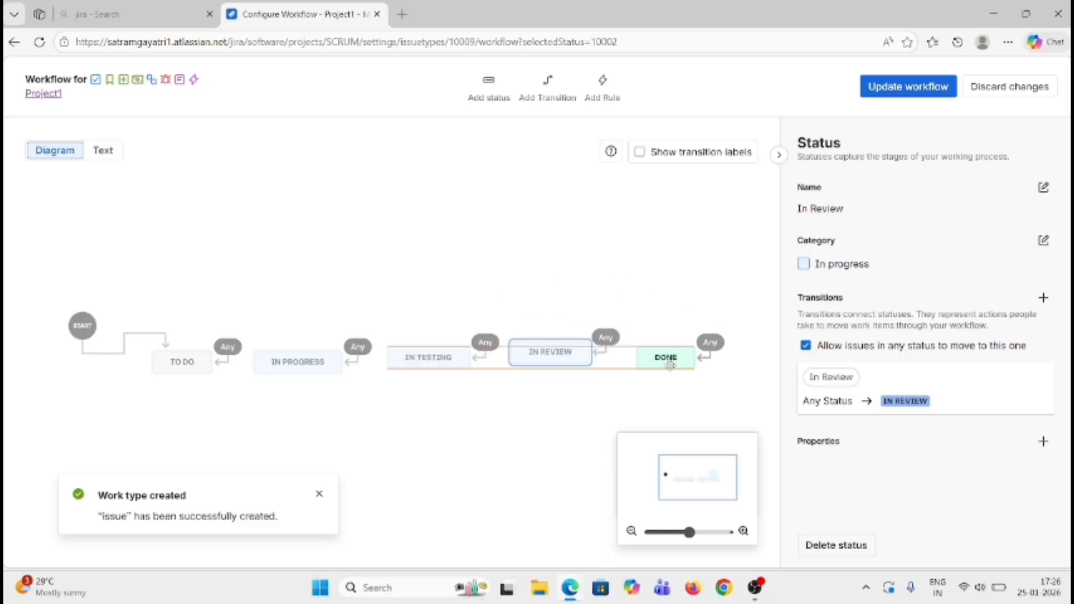
drag(558, 352, 559, 356)
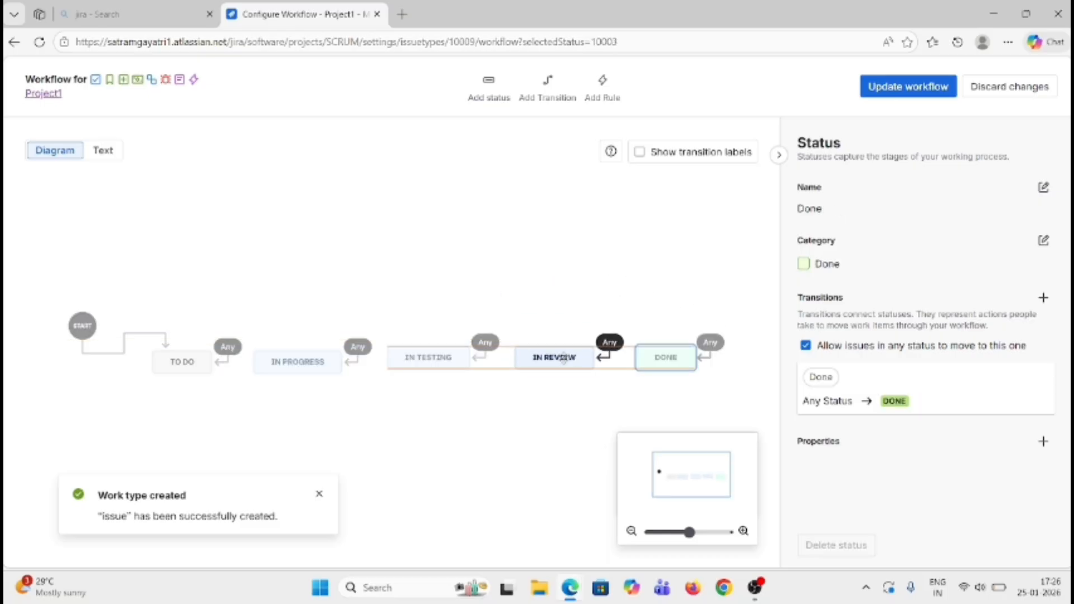
click(565, 296)
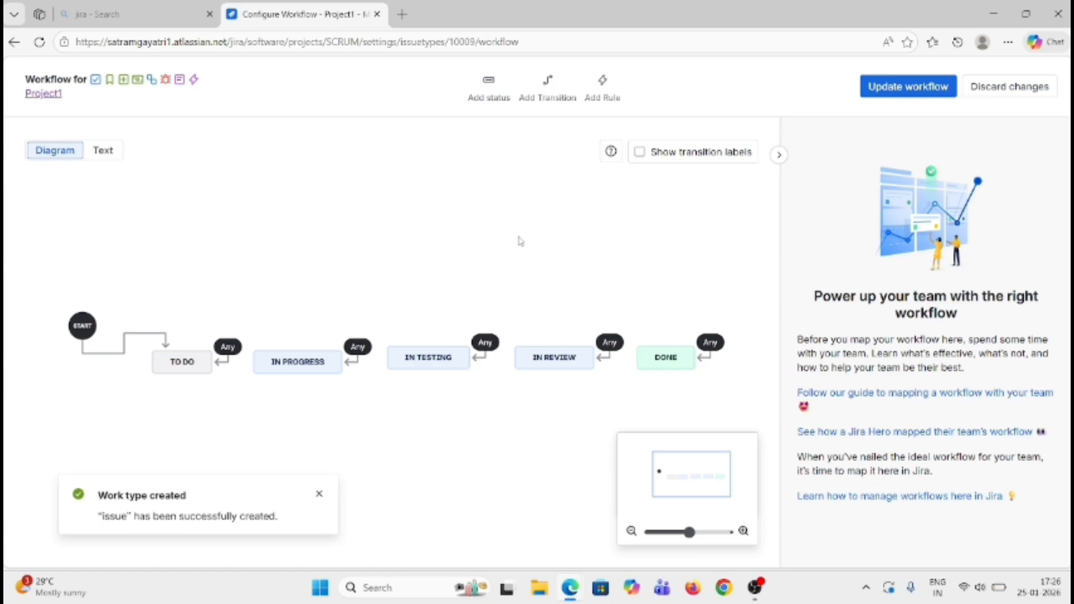
- Add a brand-new status named 'blocked' to the issue workflow
click(487, 100)
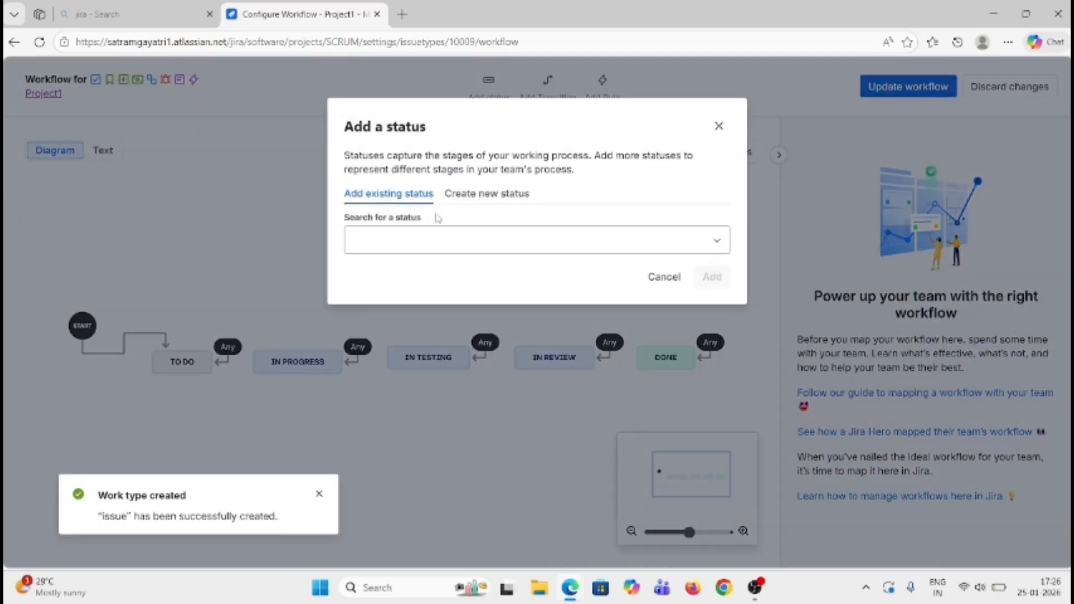
click(479, 191)
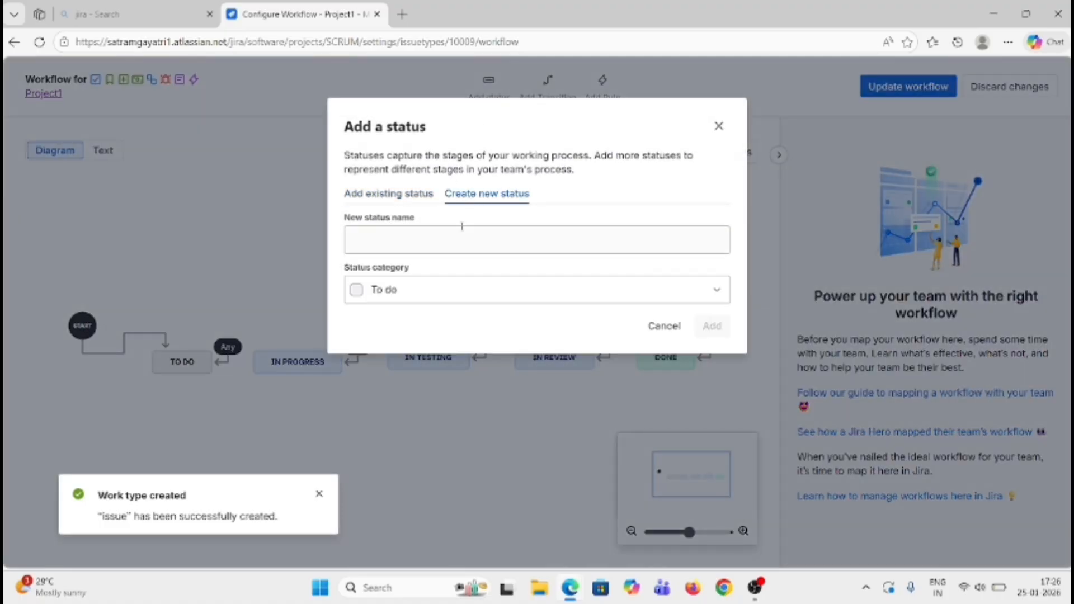
click(447, 238)
text(blocked)
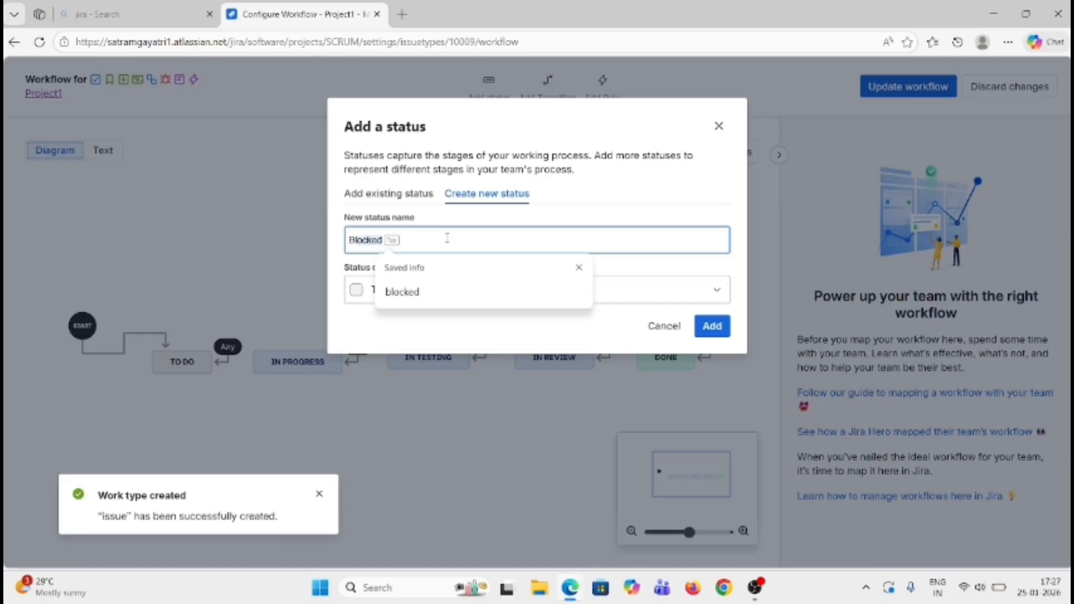
click(440, 293)
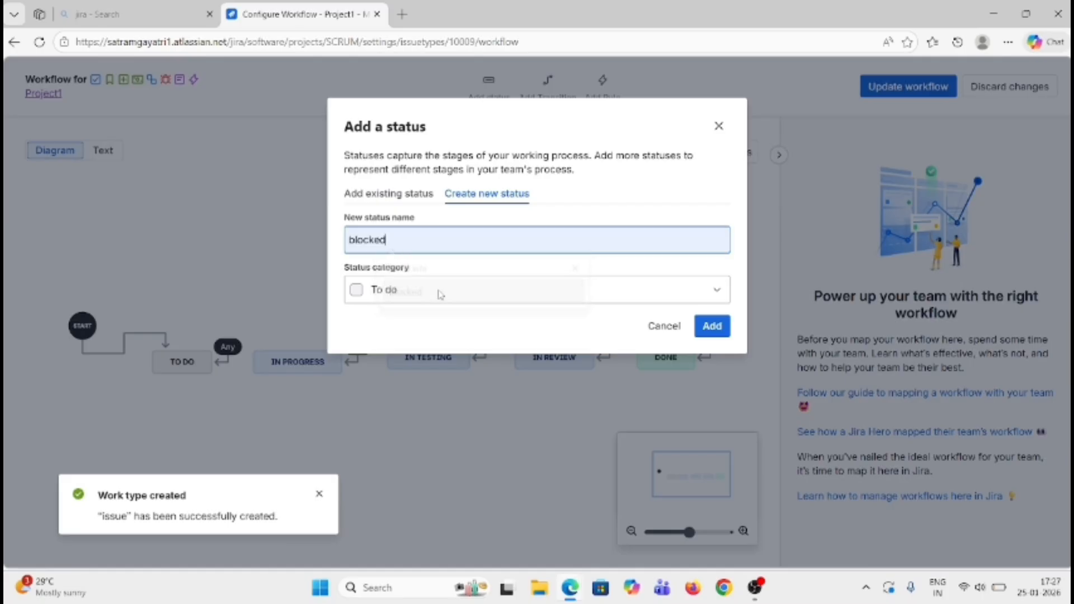
click(712, 326)
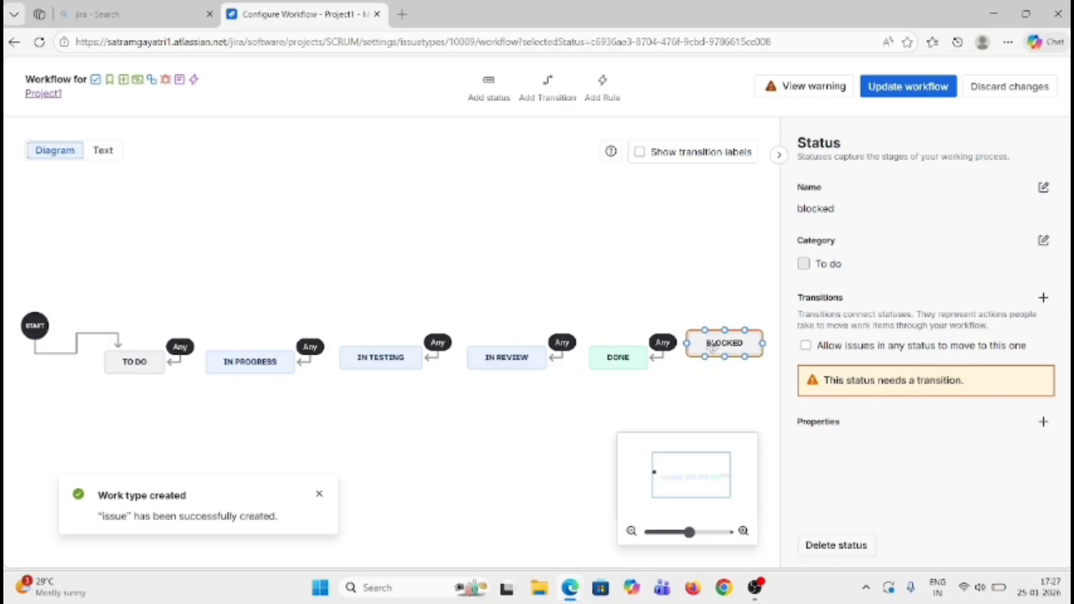
- Shift IN REVIEW and DONE right and place BLOCKED between IN TESTING and IN REVIEW
drag(712, 348, 547, 288)
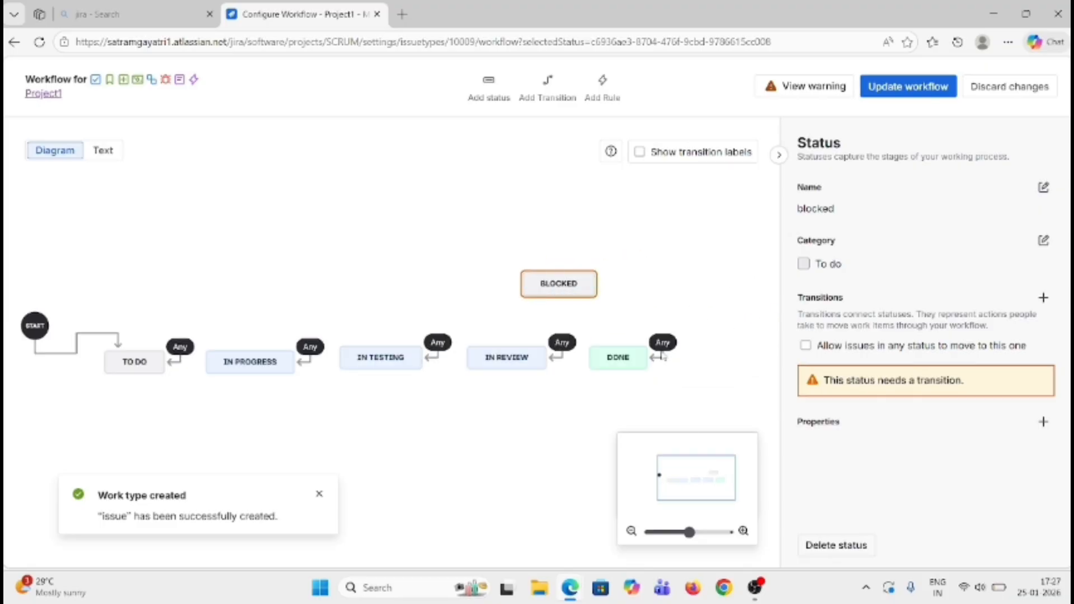
drag(615, 359, 713, 370)
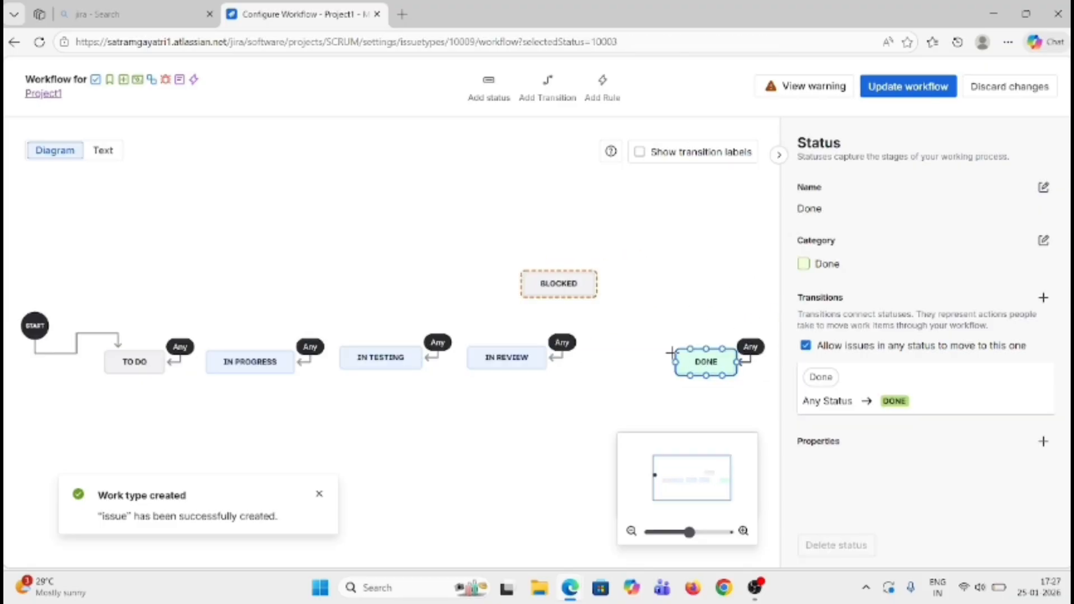
drag(510, 351, 619, 360)
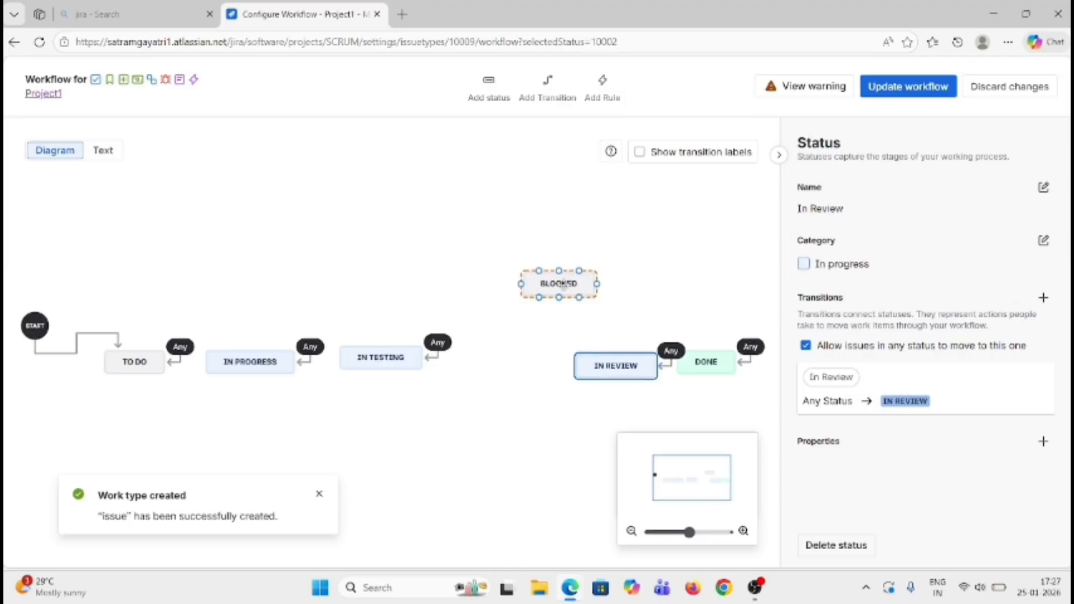
drag(561, 285, 505, 359)
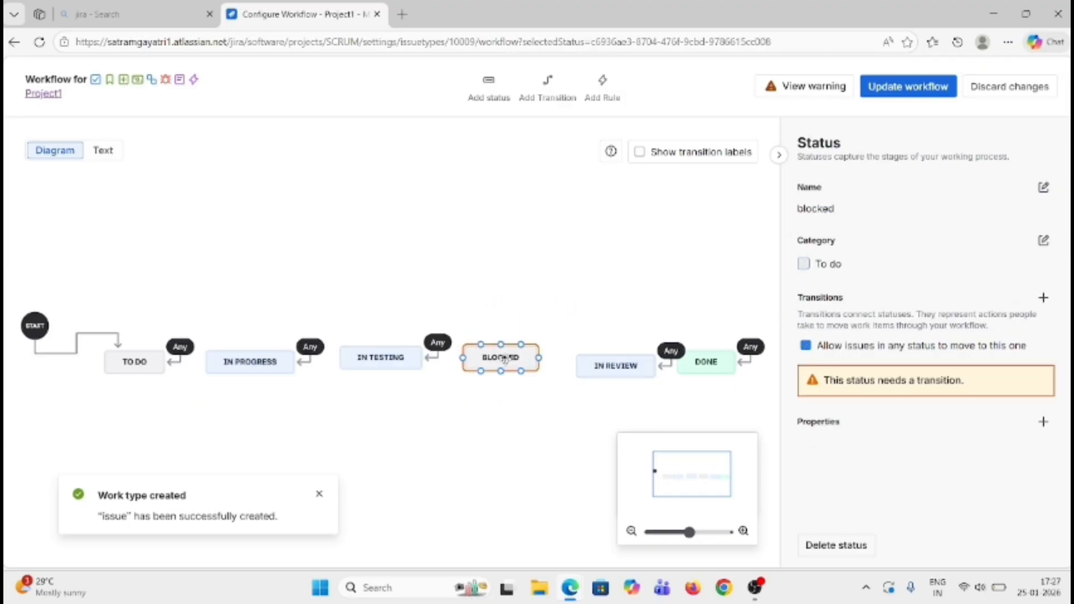
click(536, 258)
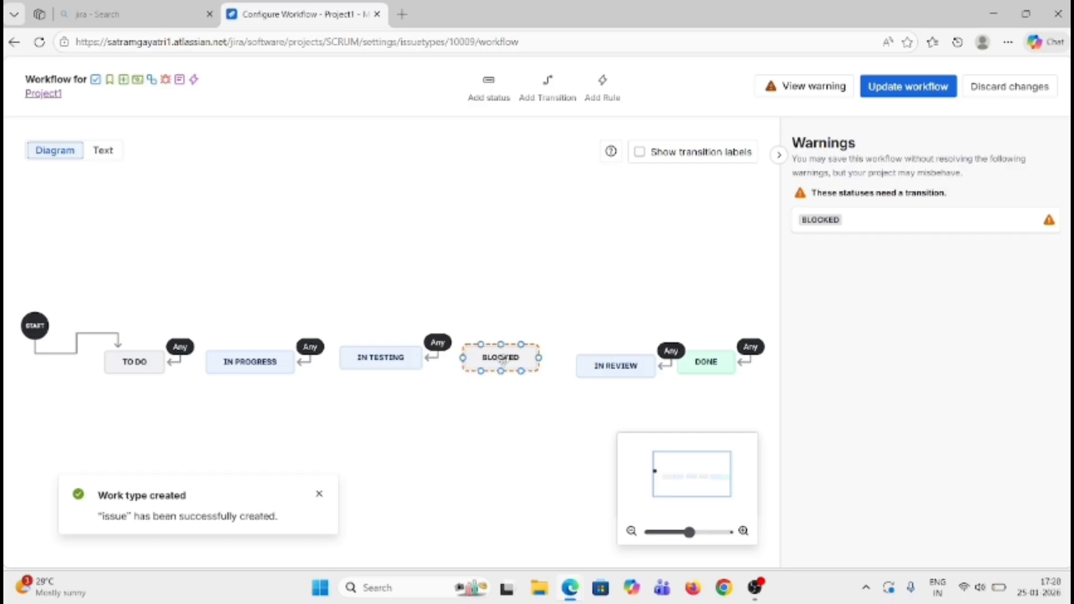
- Create an 'In progress' transition from IN PROGRESS to BLOCKED
click(549, 96)
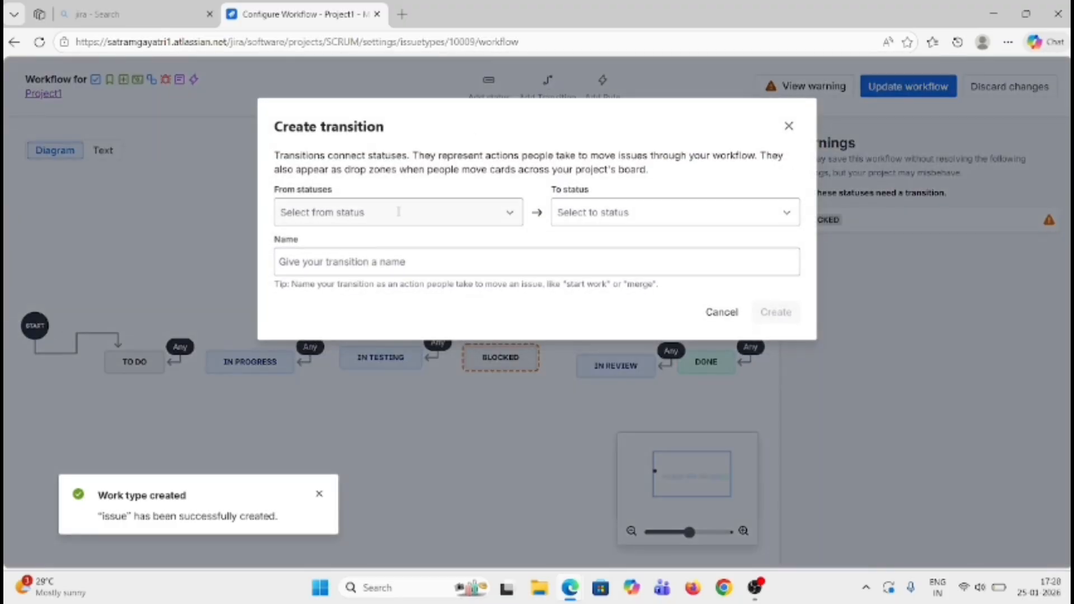
click(398, 212)
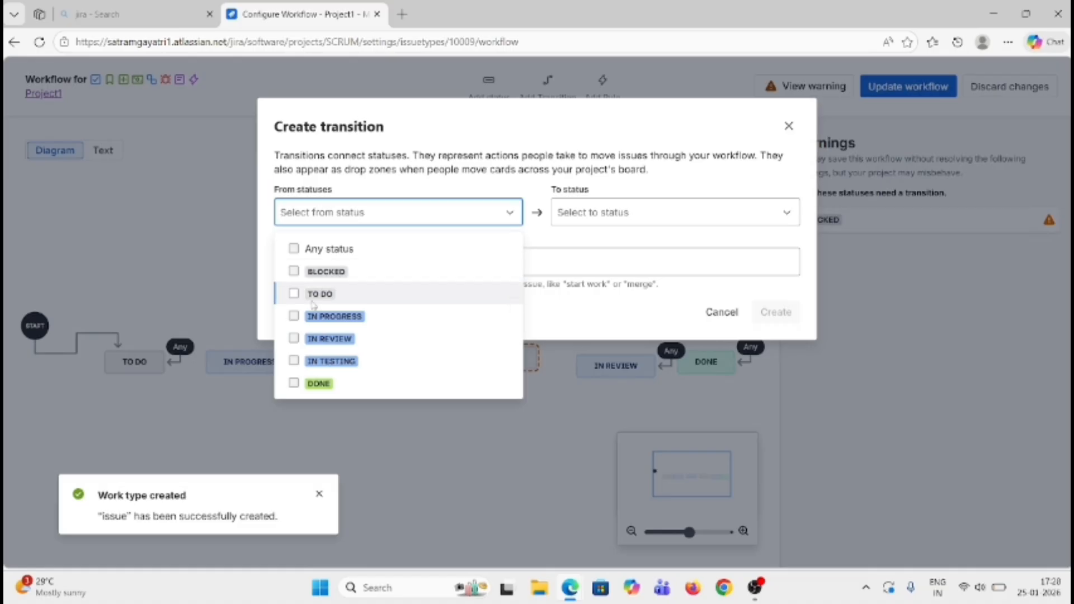
click(298, 316)
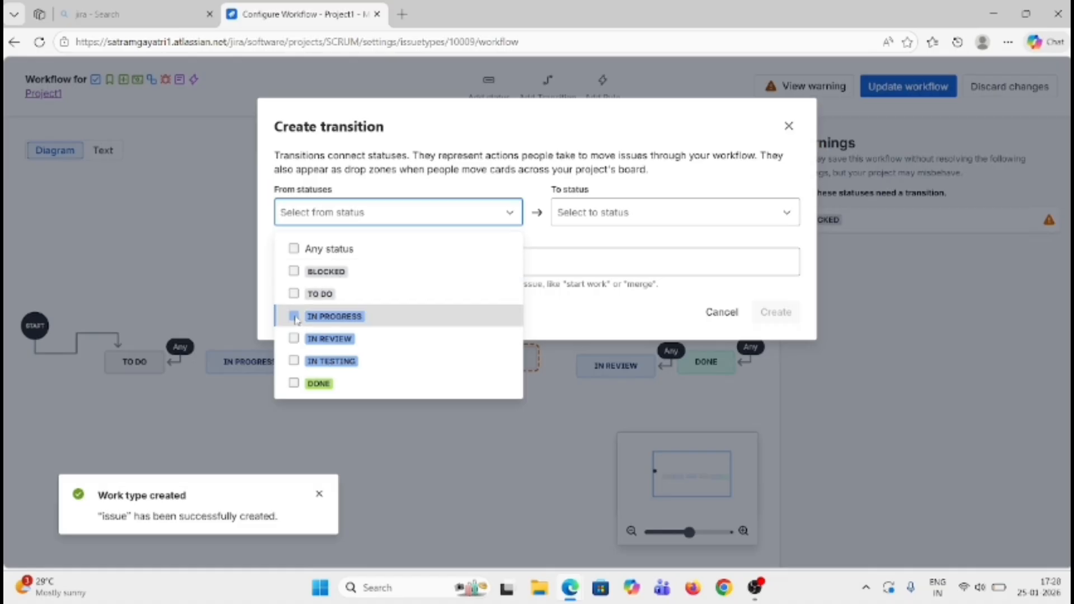
click(578, 216)
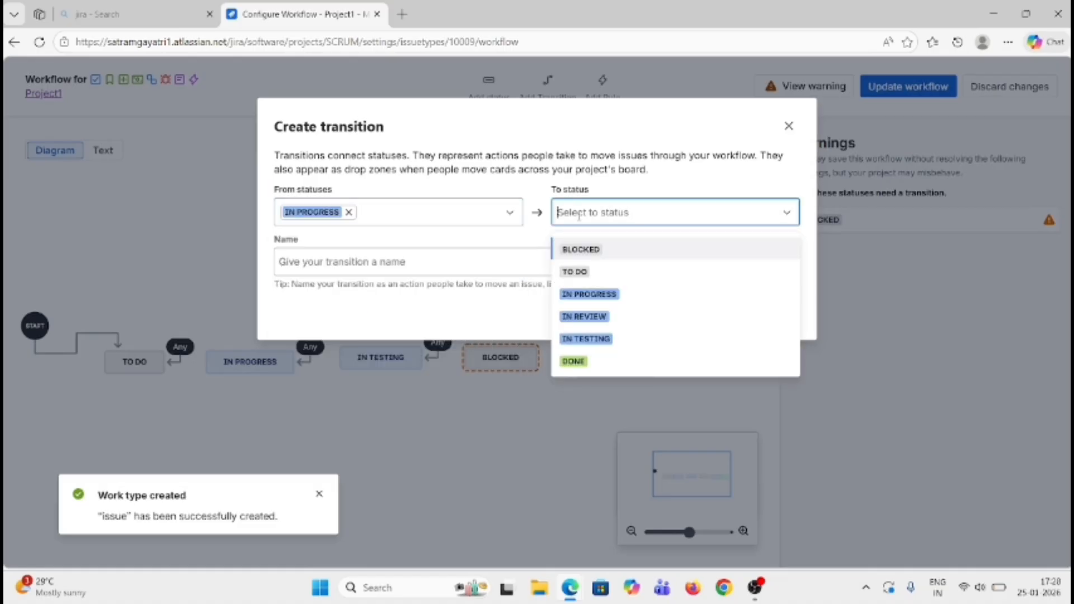
click(570, 252)
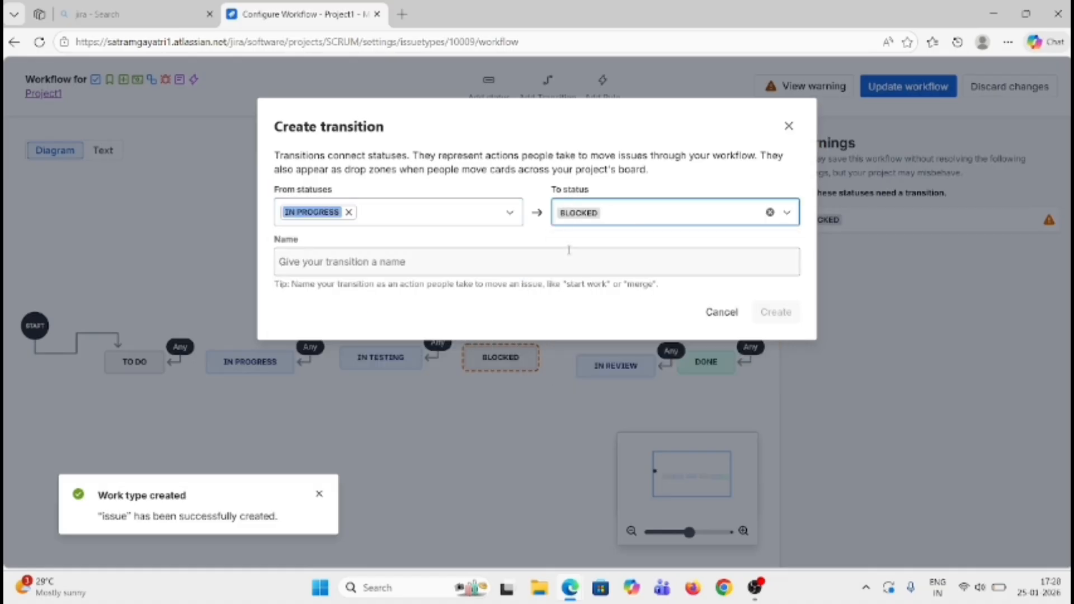
click(506, 263)
click(366, 311)
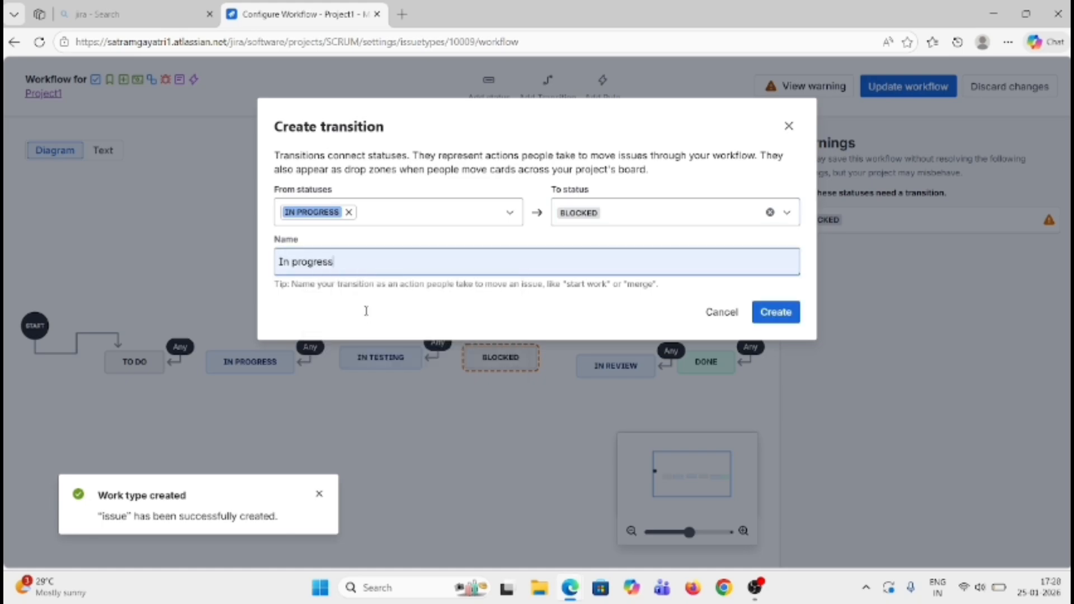
click(775, 312)
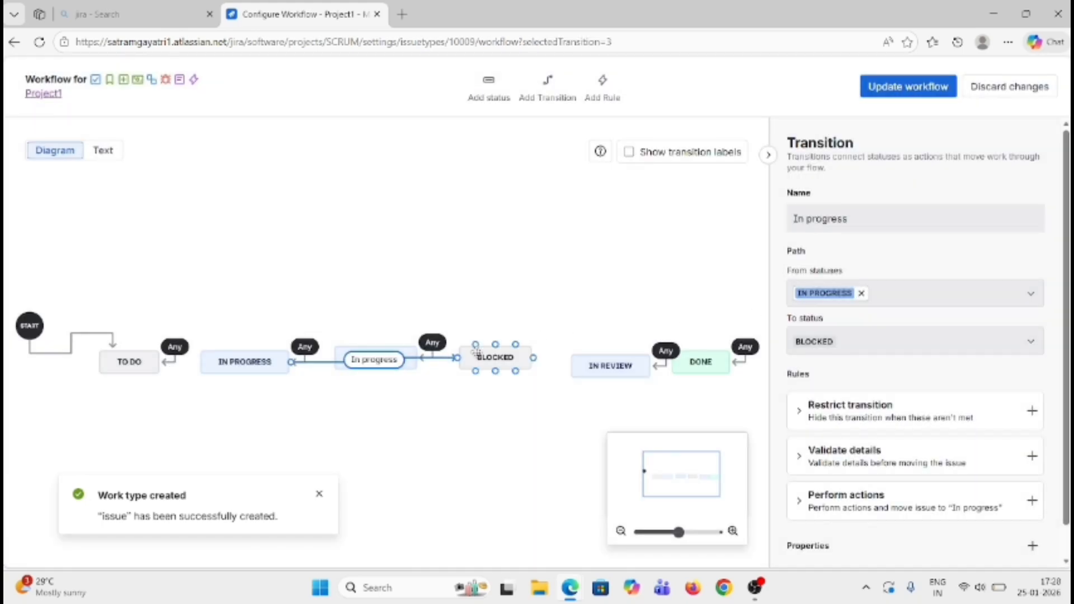
- Nudge BLOCKED slightly right in the workflow row
click(393, 362)
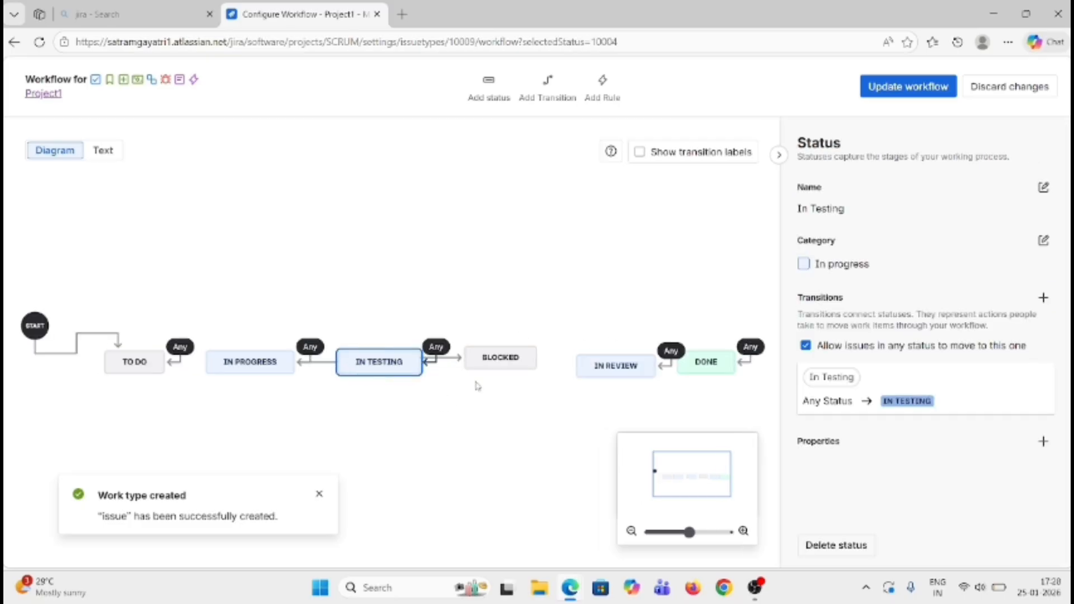
drag(478, 361, 484, 363)
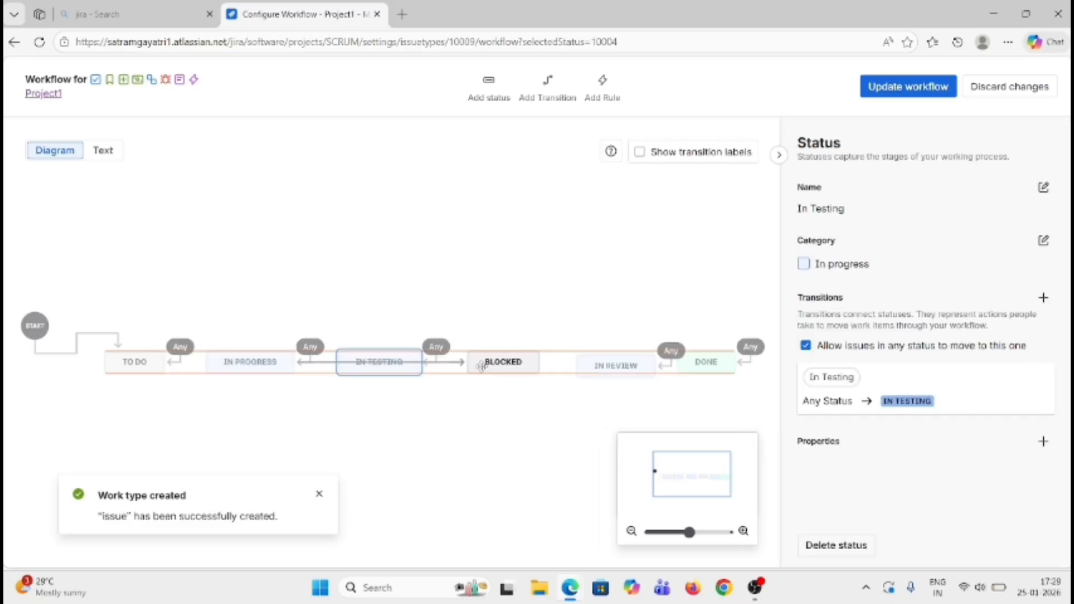
click(441, 409)
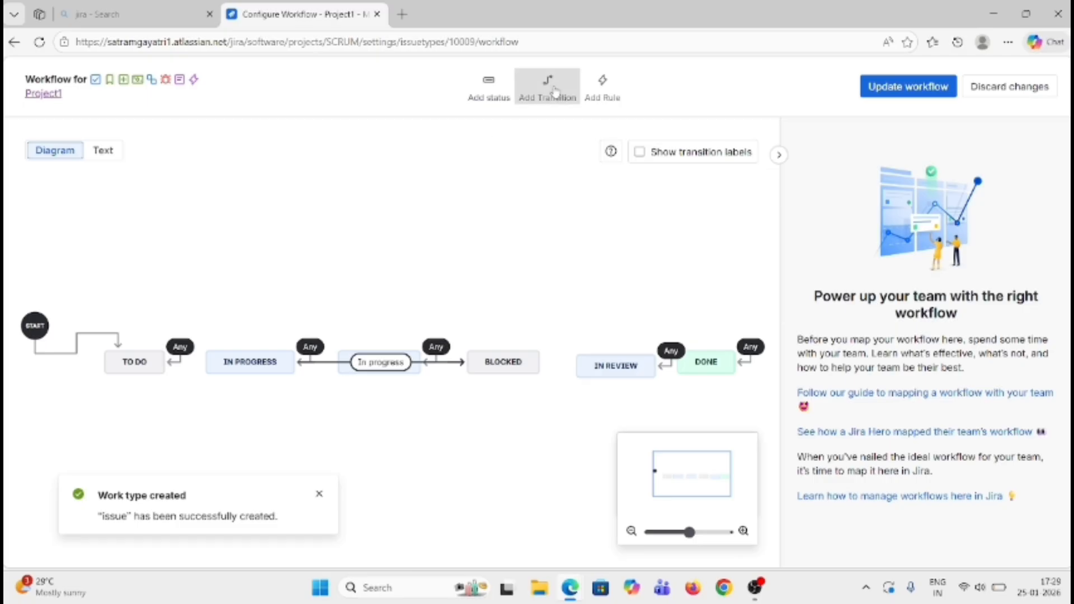
- Start a new status named QA, then cancel without adding it
click(492, 97)
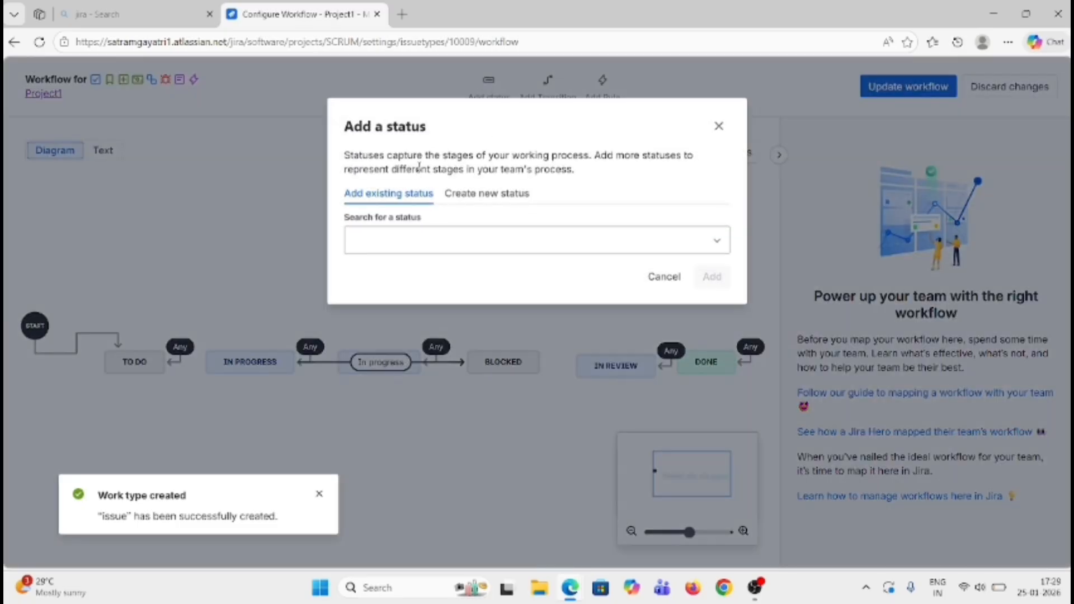
click(465, 196)
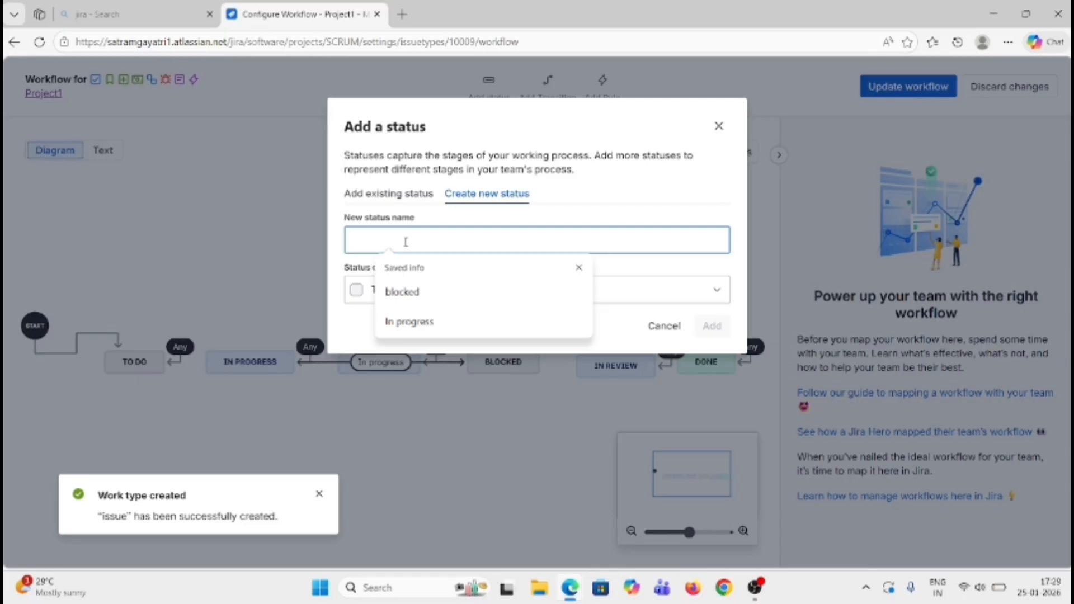
text(QA)
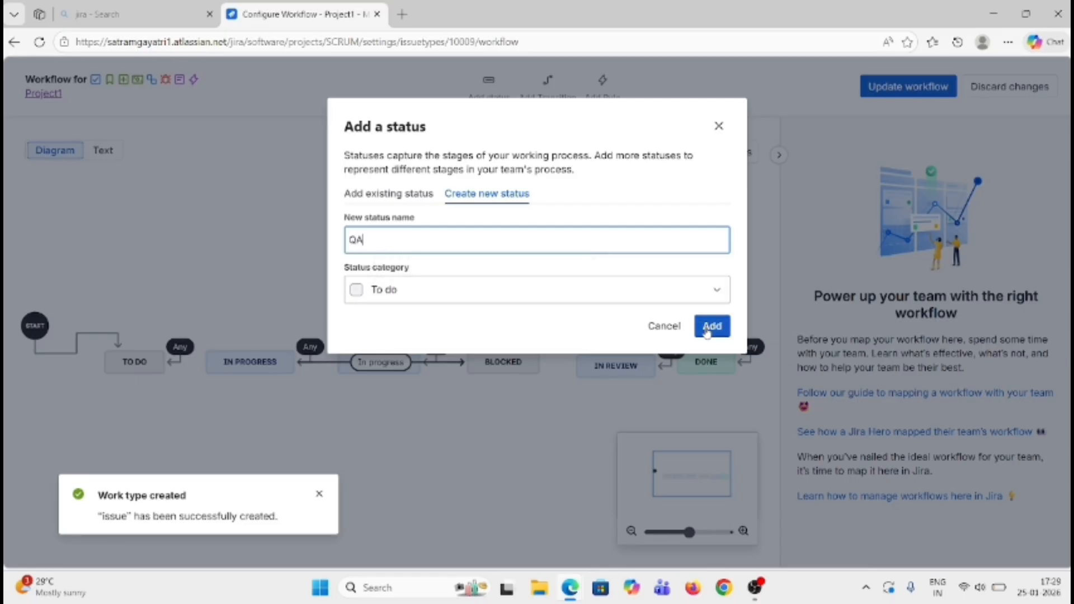
click(667, 327)
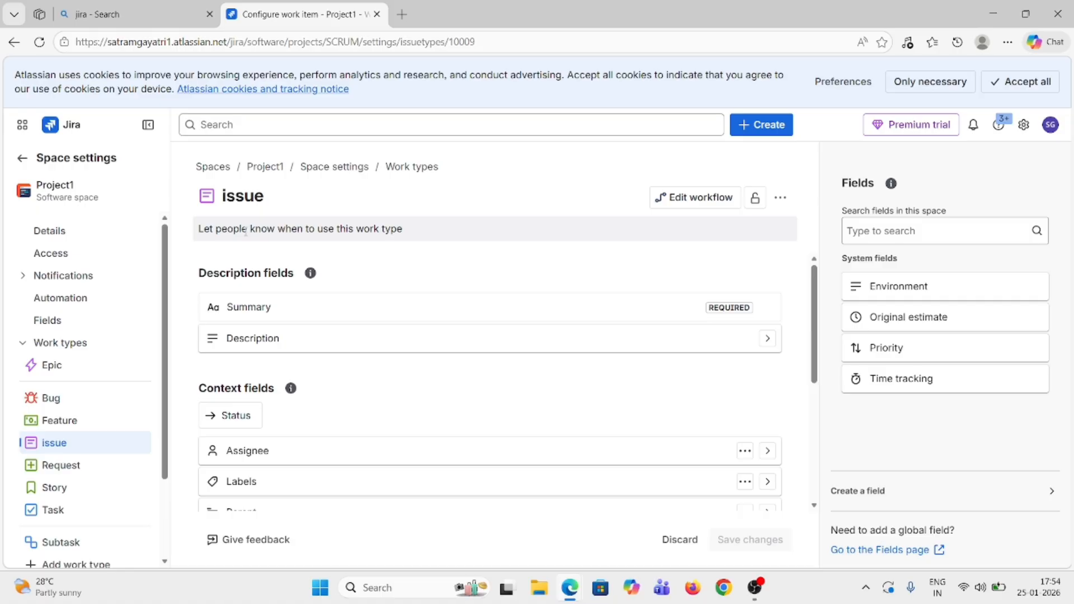
- Open Details, check name Project1 and space key SCRUM, then open the Category list
click(40, 234)
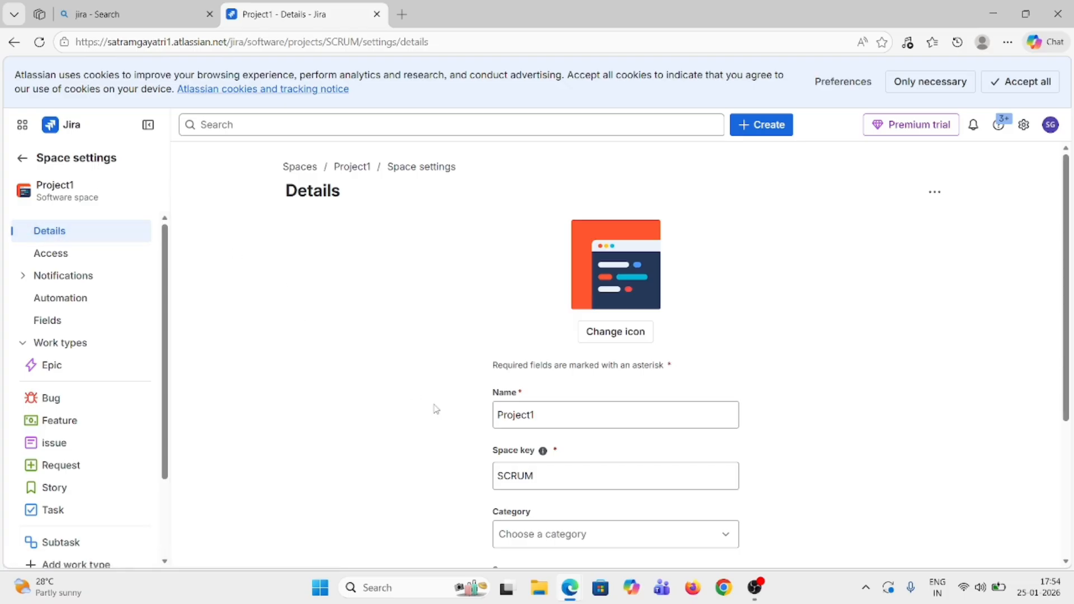
scroll(470, 429, down, 3)
drag(551, 243, 485, 253)
click(484, 253)
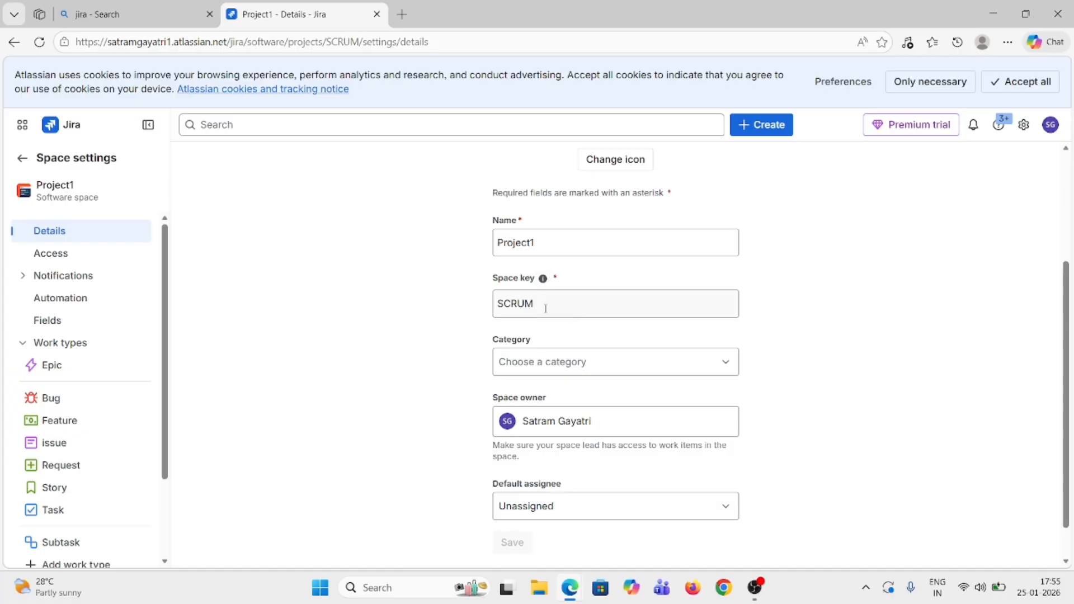
drag(546, 308, 484, 309)
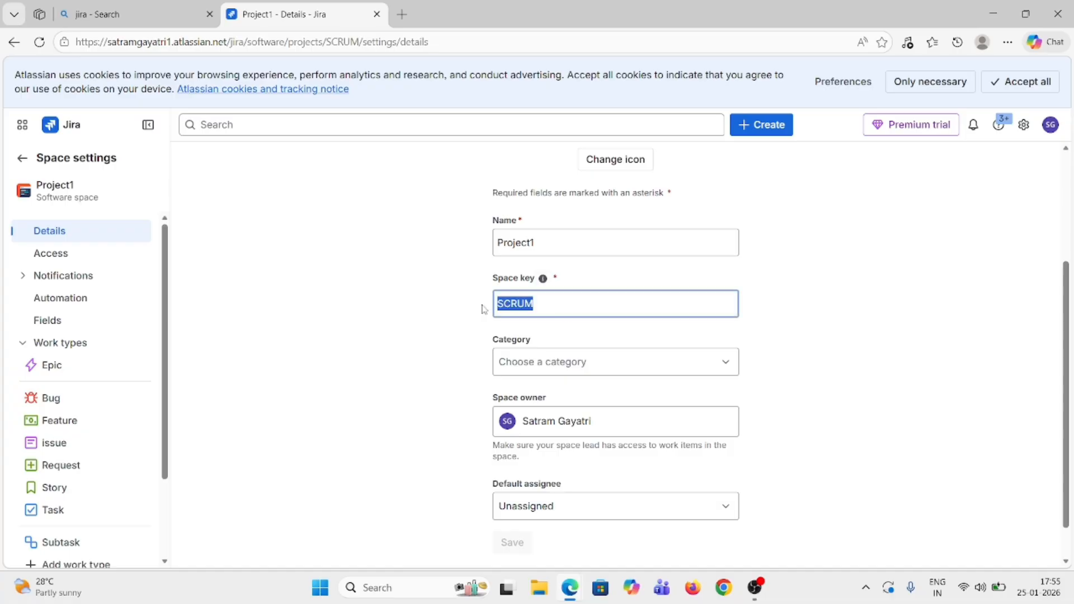
click(428, 324)
scroll(429, 325, down, 1)
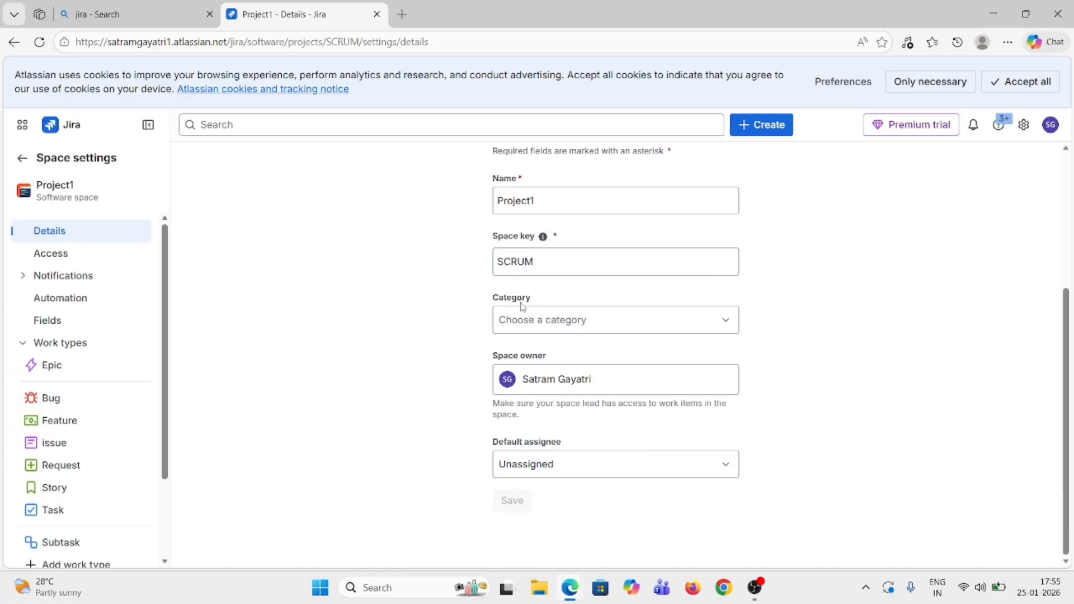
click(535, 322)
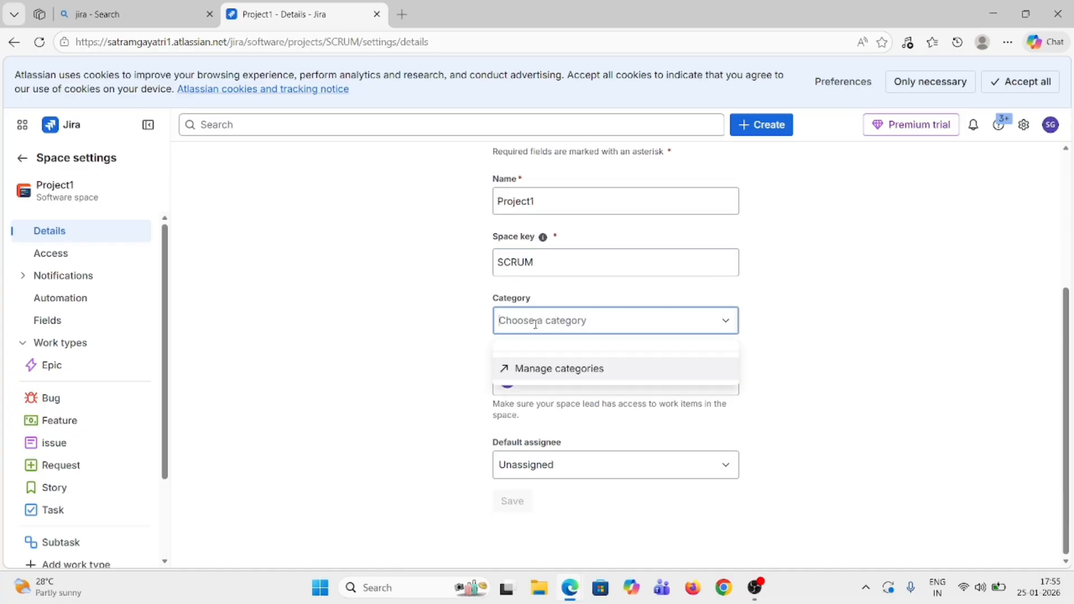
click(576, 372)
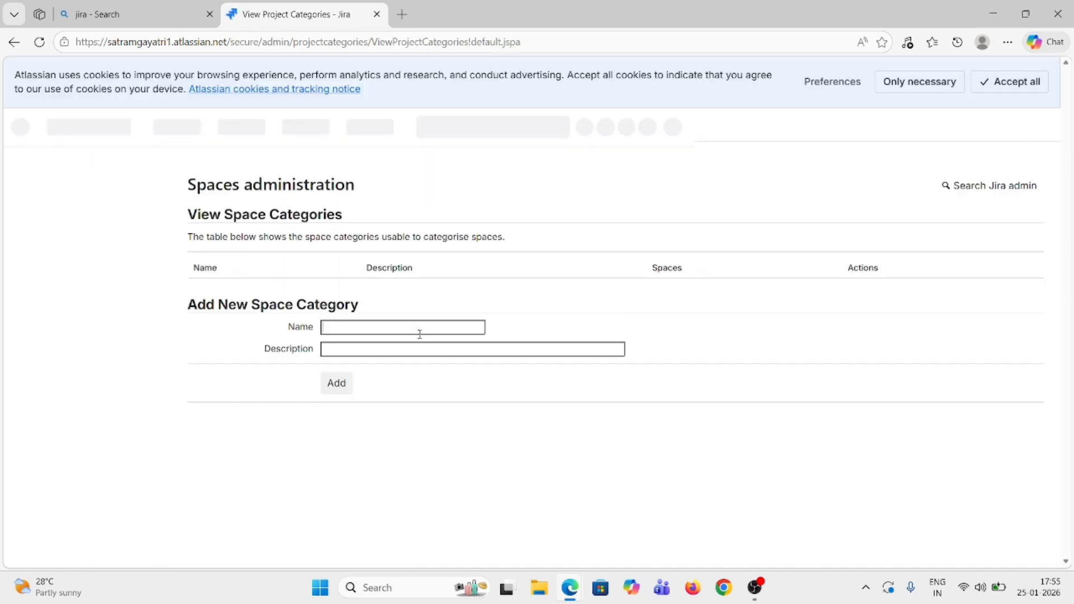
click(365, 327)
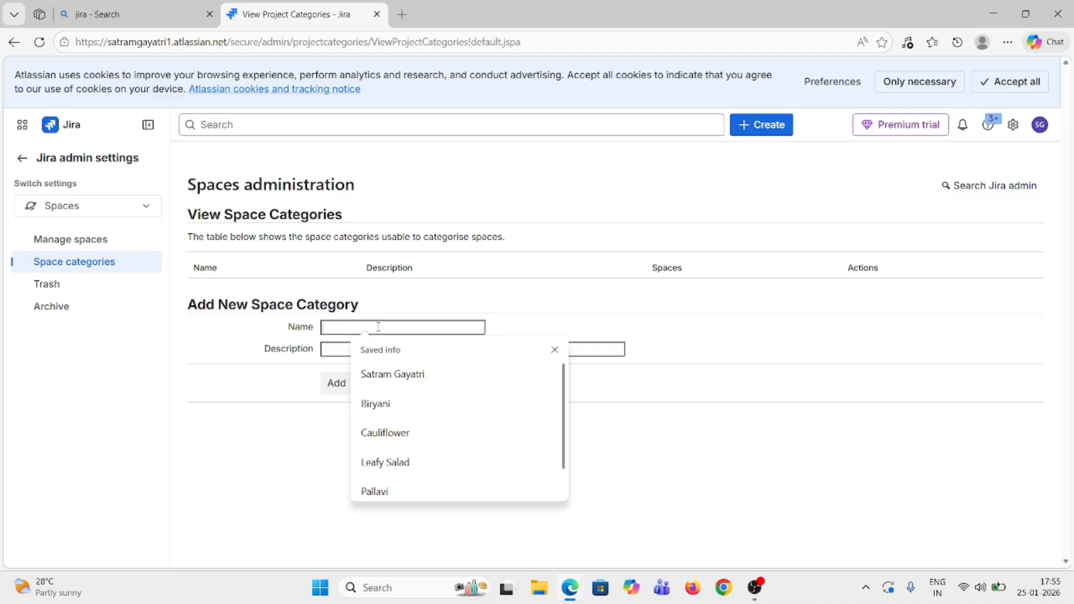
click(307, 447)
click(341, 347)
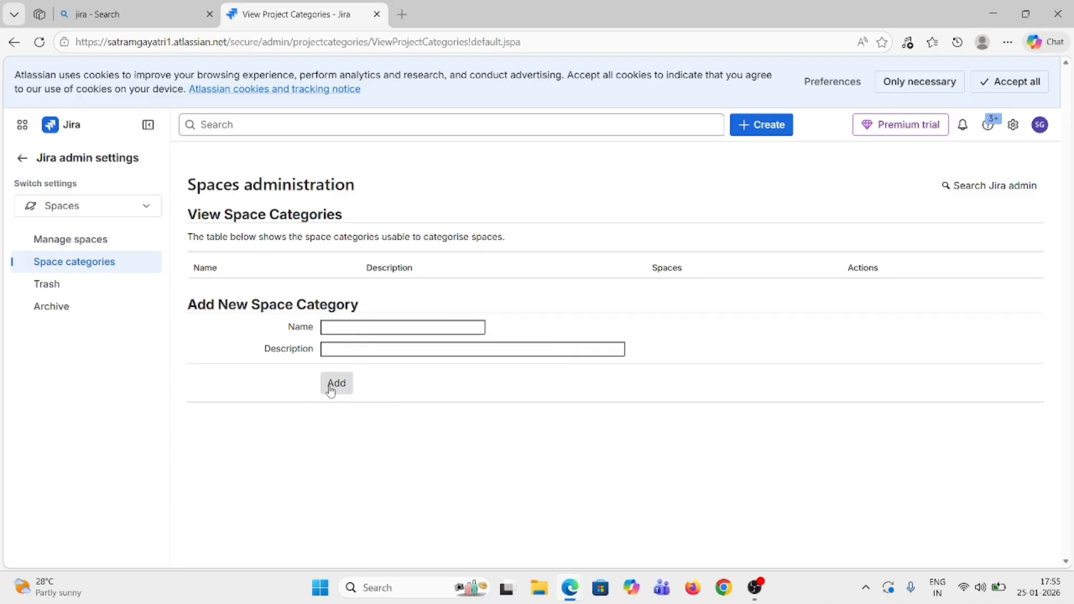
click(15, 42)
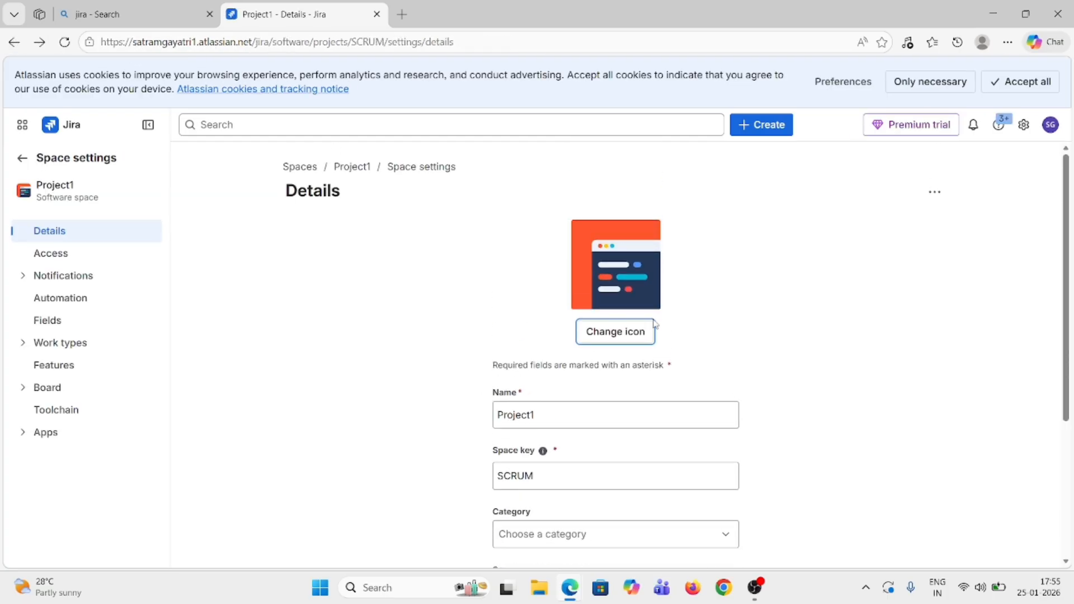
- Choose the smiling cloud icon from the full default icon set for the space
click(626, 338)
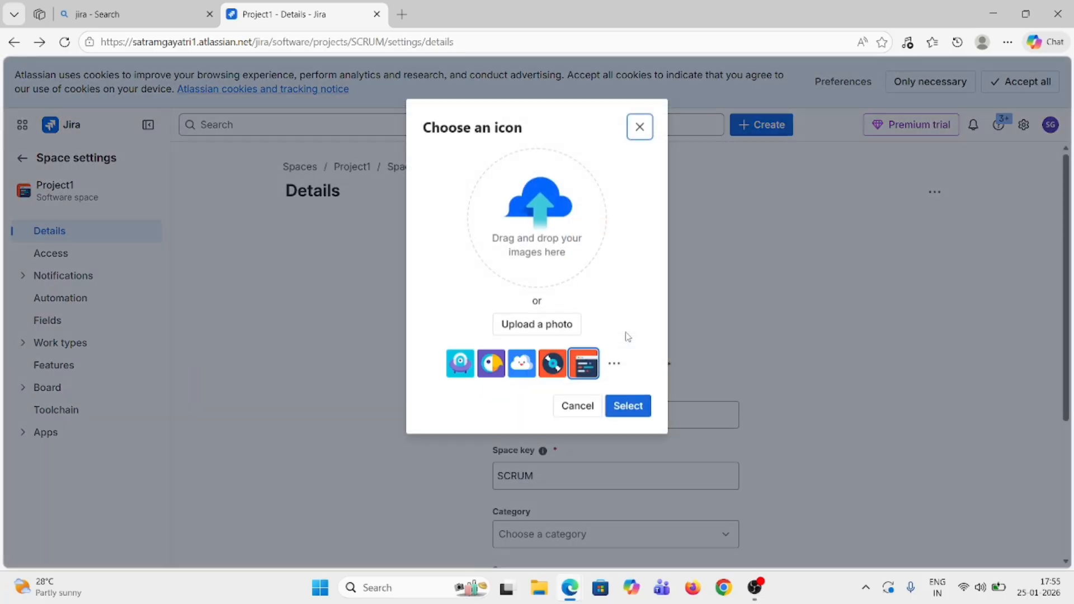
click(615, 364)
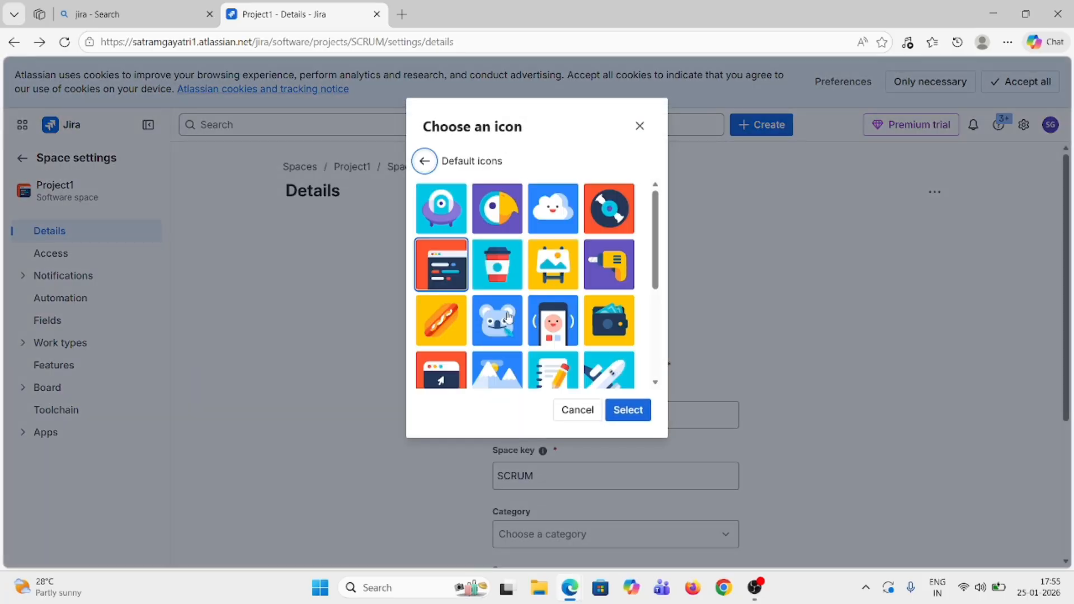
scroll(520, 336, down, 4)
scroll(545, 255, up, 3)
click(554, 211)
click(628, 411)
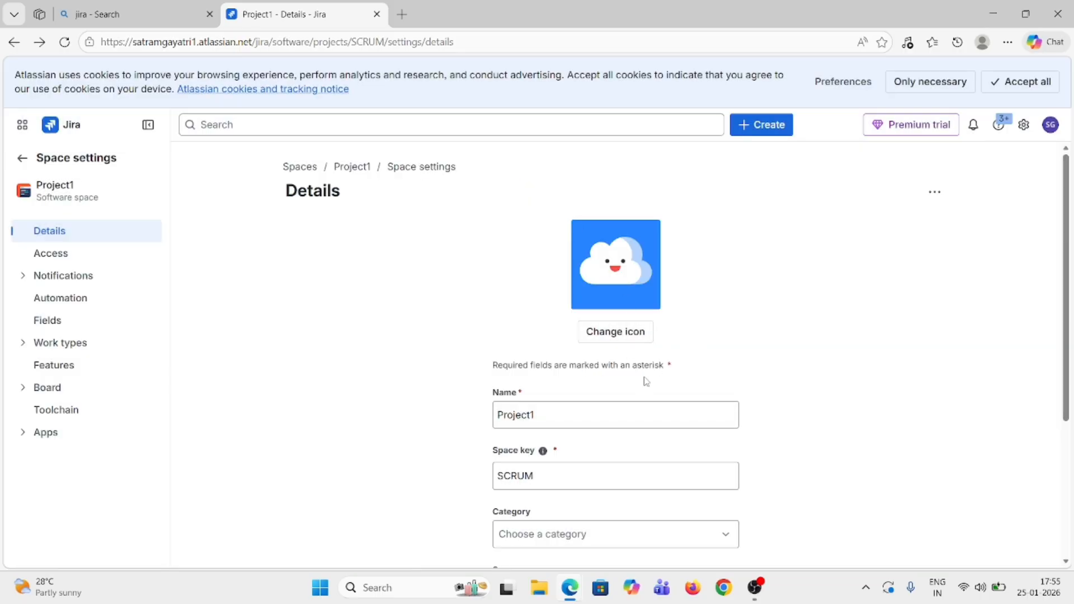
- Save the space details and confirm the success message
scroll(644, 380, down, 4)
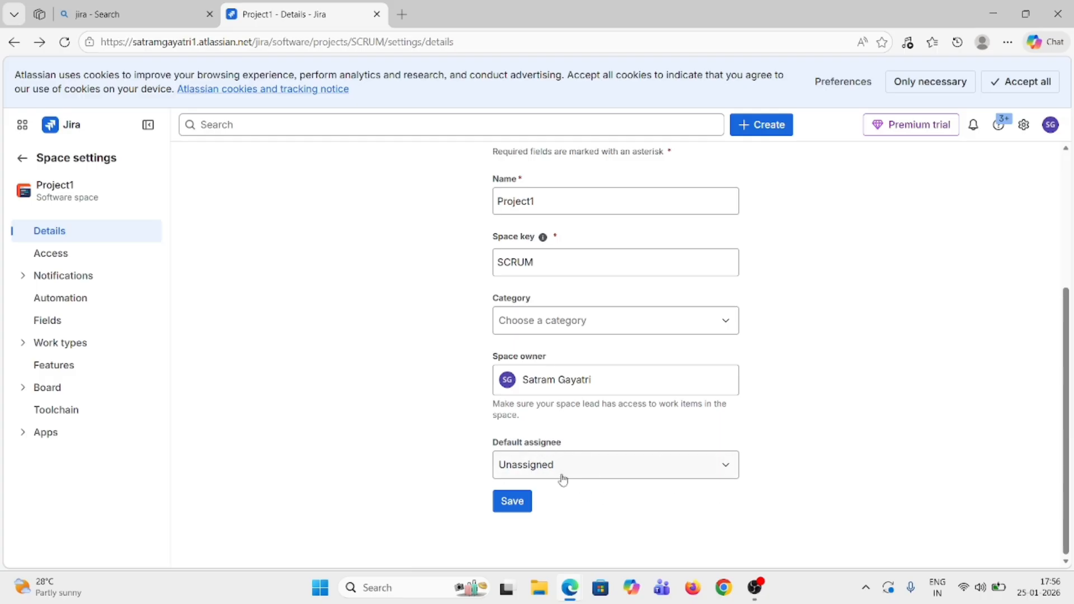
click(514, 501)
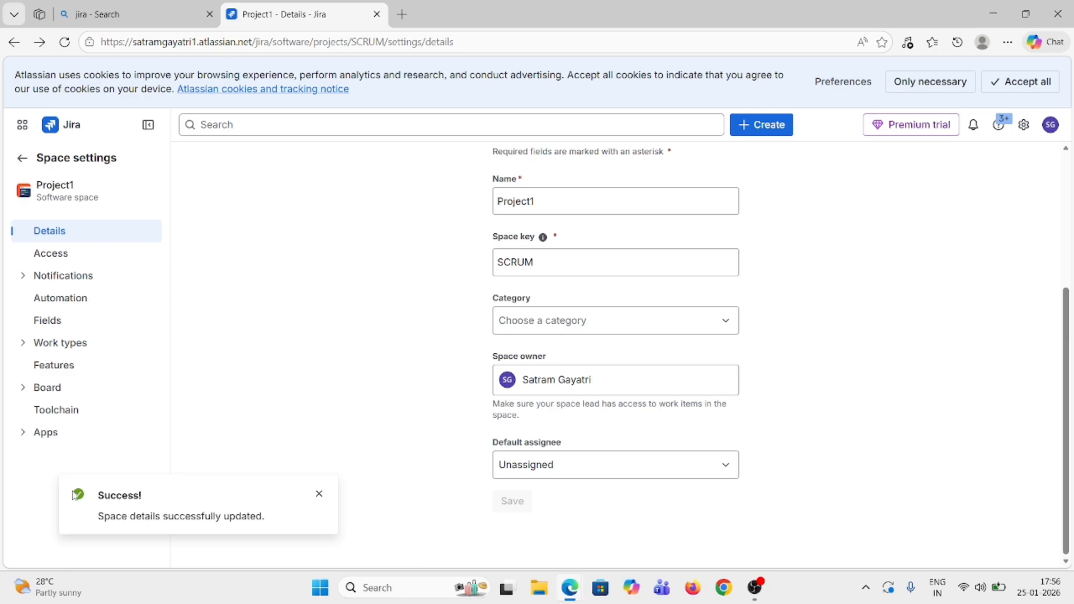
drag(96, 494, 270, 522)
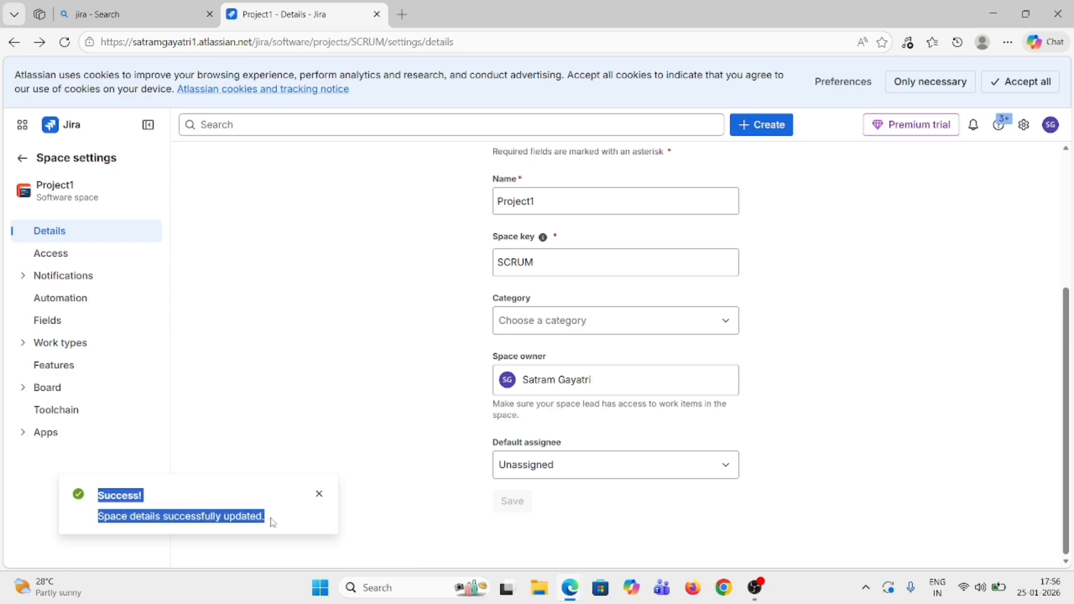
click(237, 391)
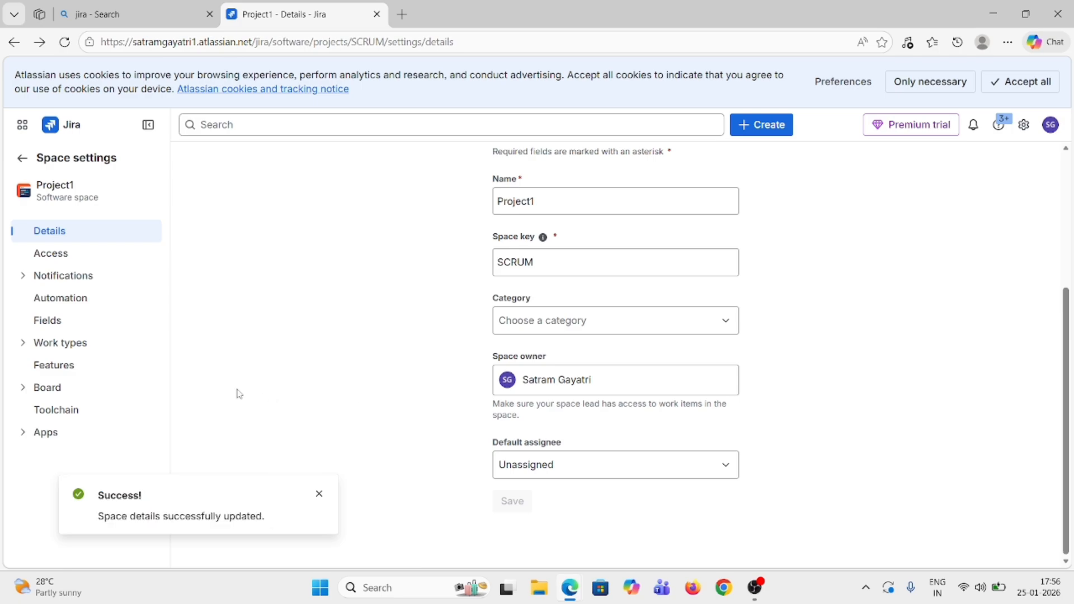
- Open Project1's Access settings and check that access is Open with one Administrator
click(61, 257)
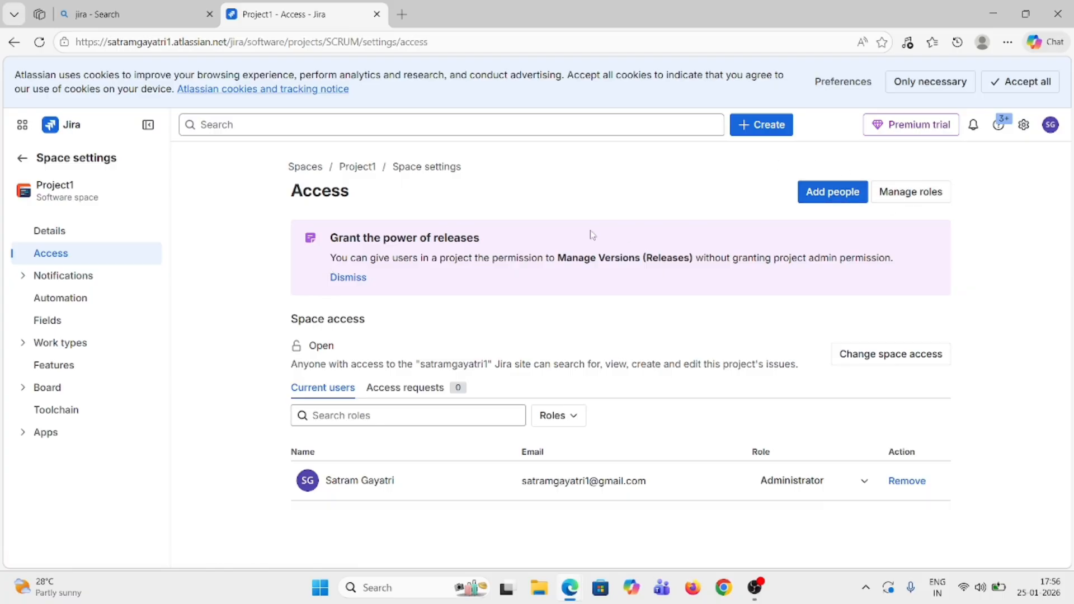
drag(257, 503, 953, 486)
click(833, 531)
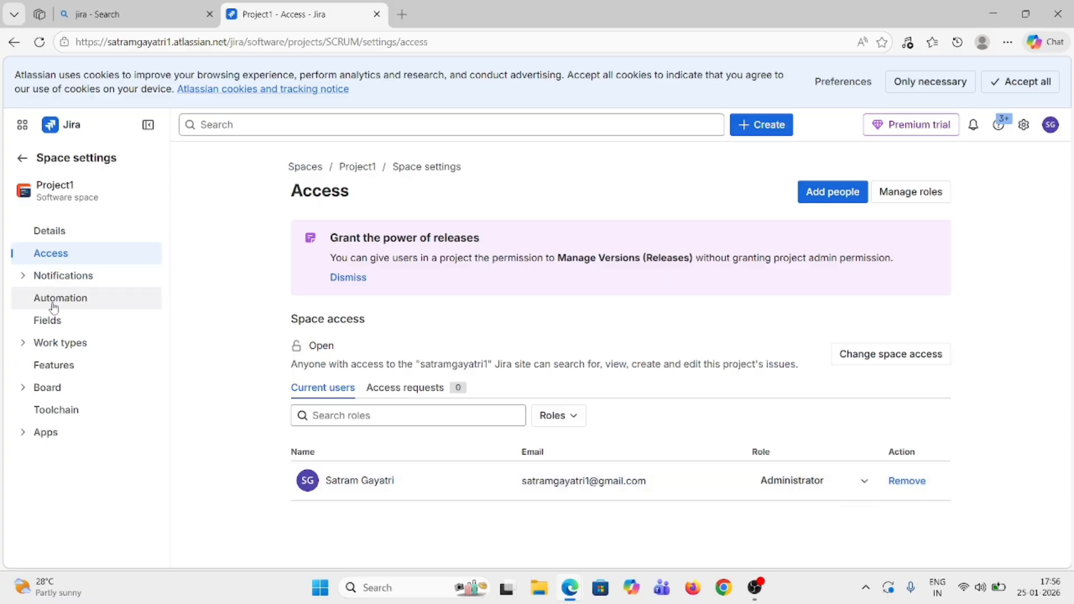
- Expand the Work types list in the space settings sidebar
click(46, 342)
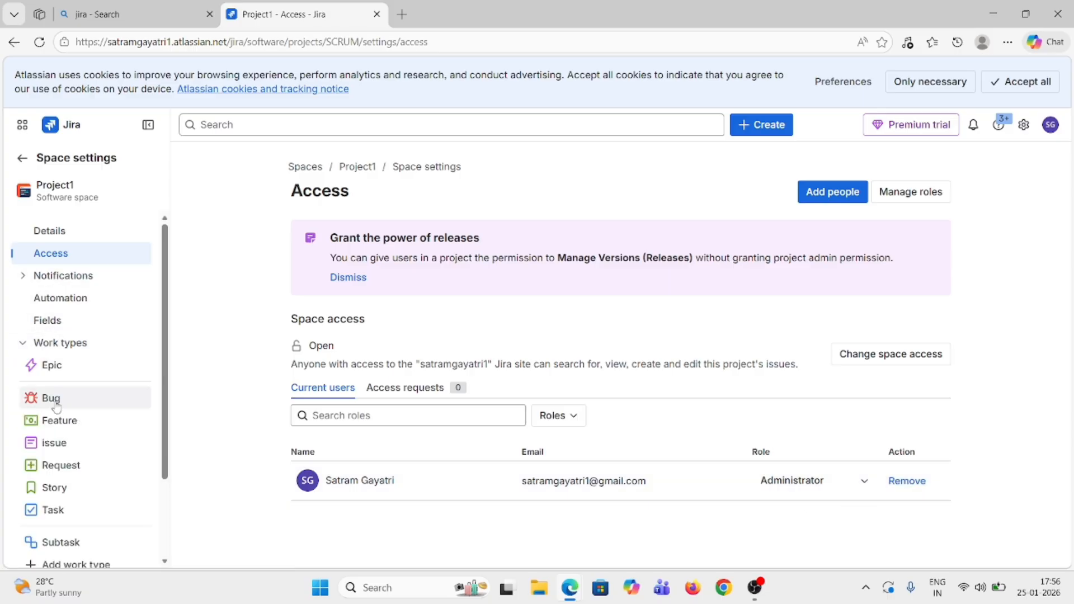
scroll(36, 490, down, 2)
scroll(37, 491, up, 1)
scroll(36, 489, up, 2)
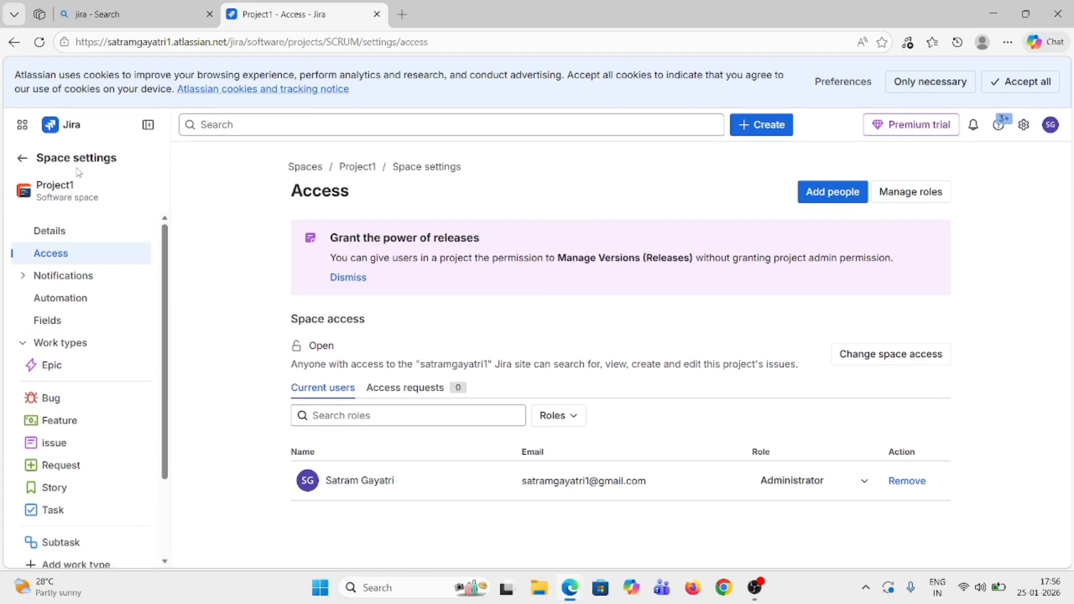
- Go from the home page to Project1's board, check the backlog, then view the sprint board's Task 1 and Task 2
click(63, 129)
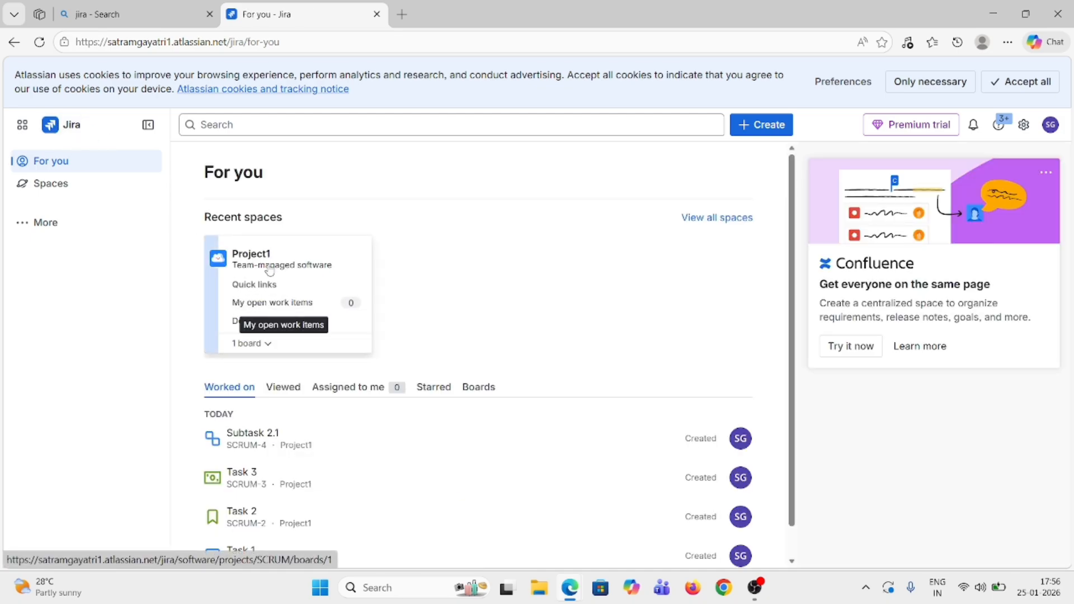
click(58, 223)
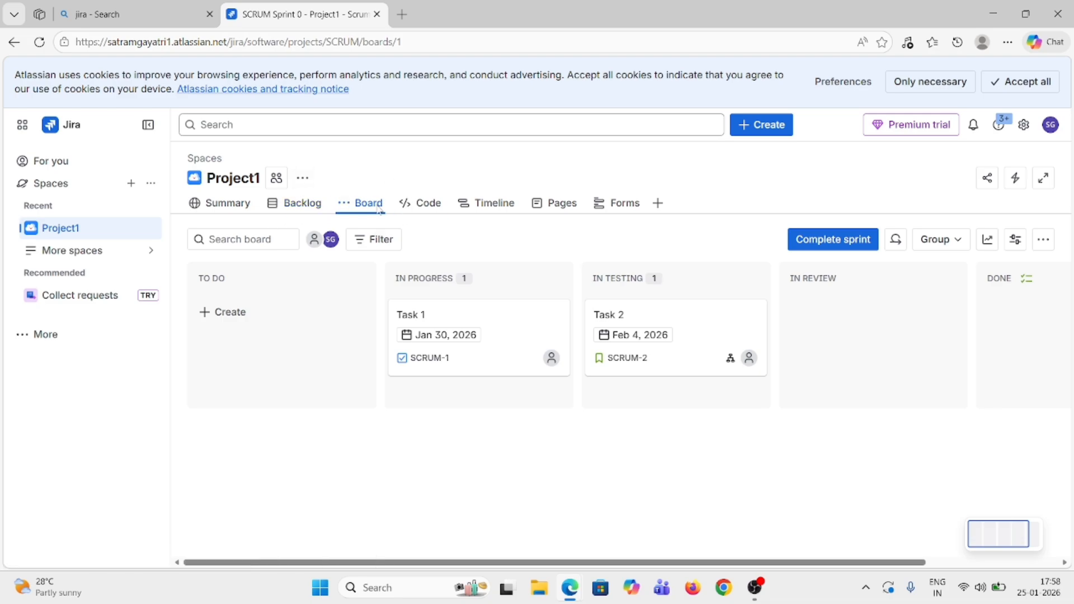
click(312, 213)
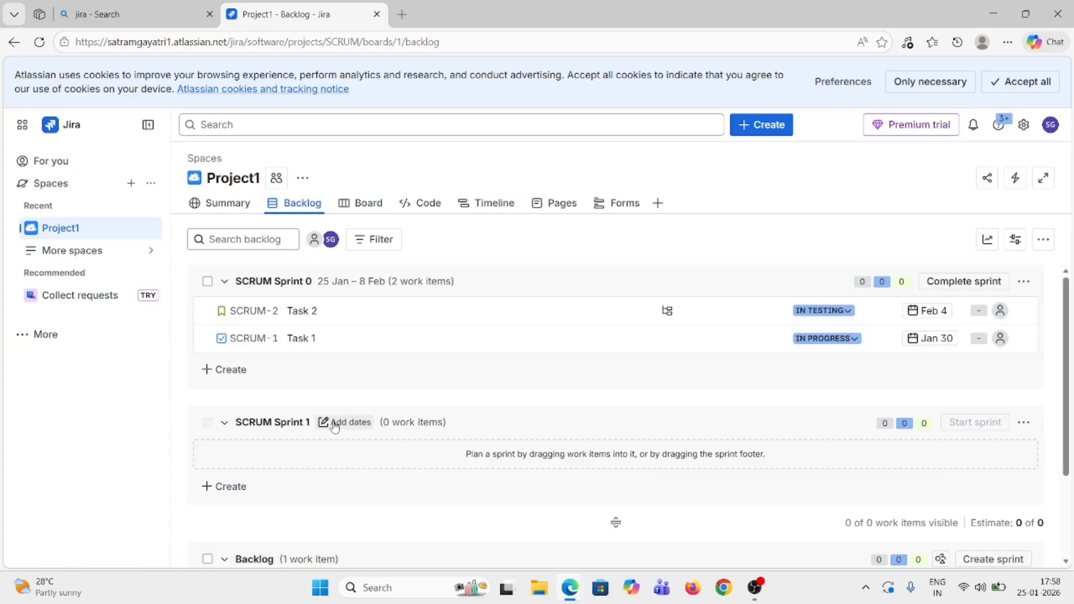
scroll(334, 426, down, 2)
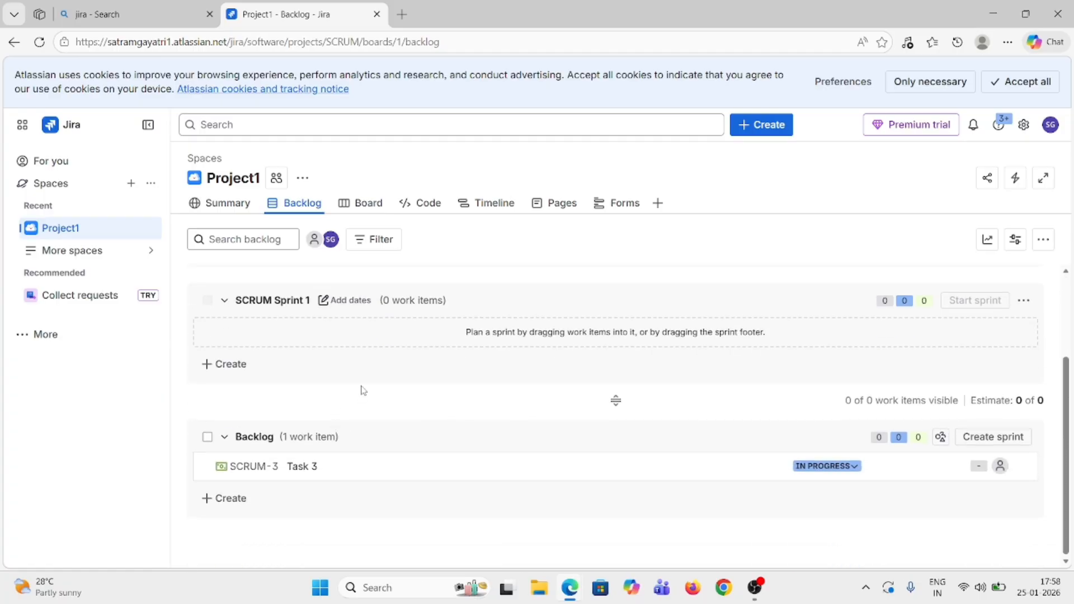
click(363, 202)
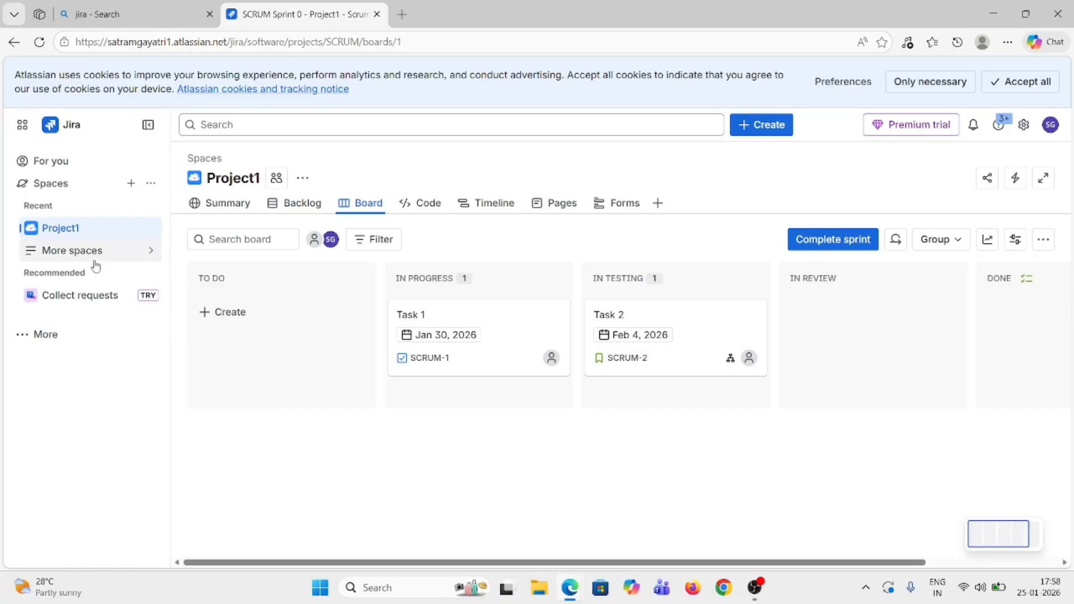
click(132, 184)
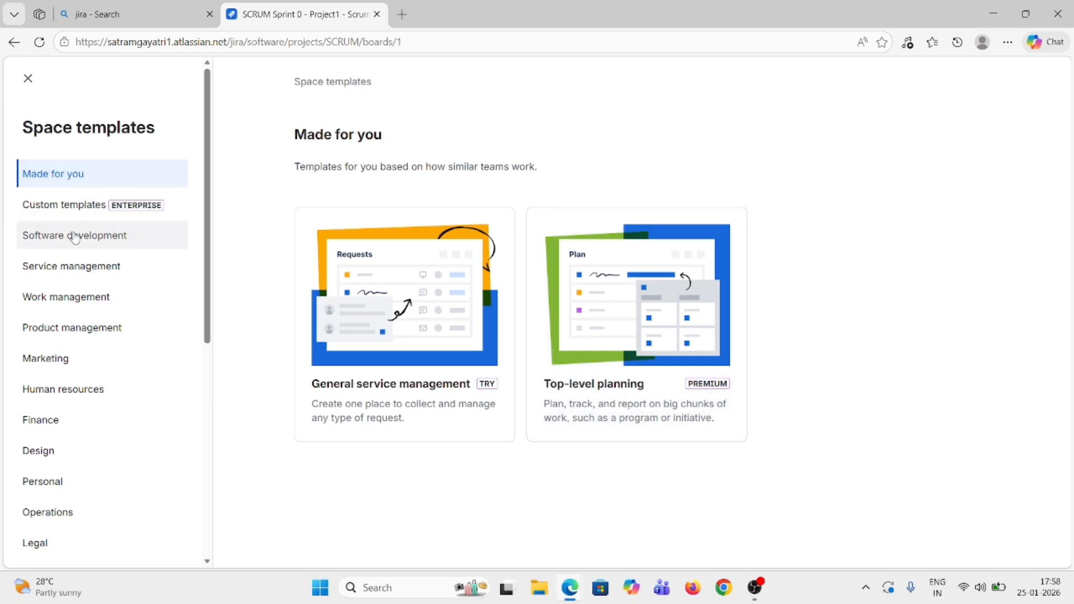
click(56, 237)
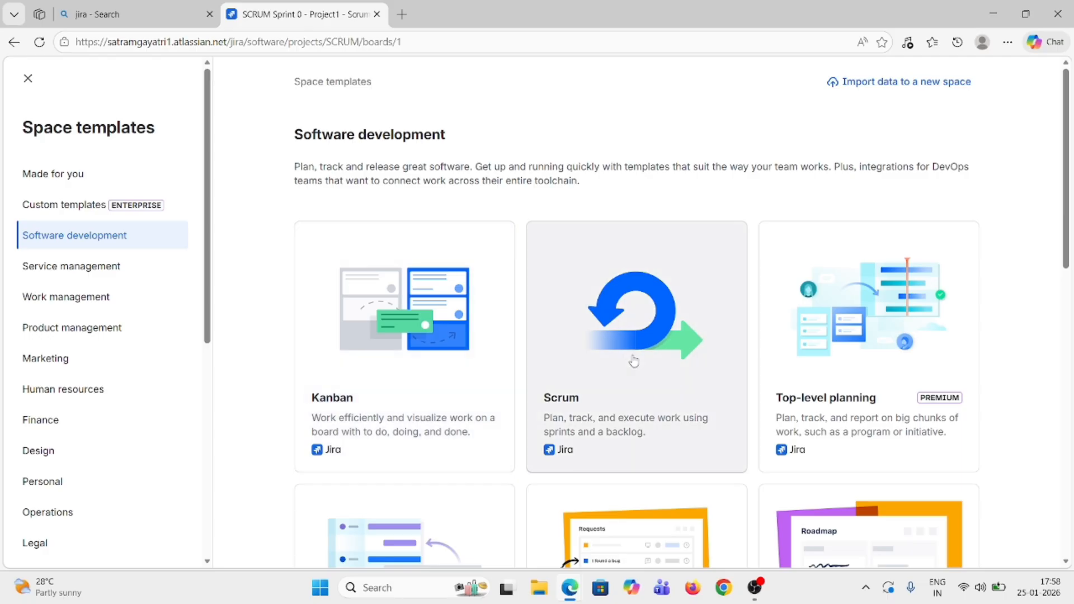
scroll(408, 472, down, 4)
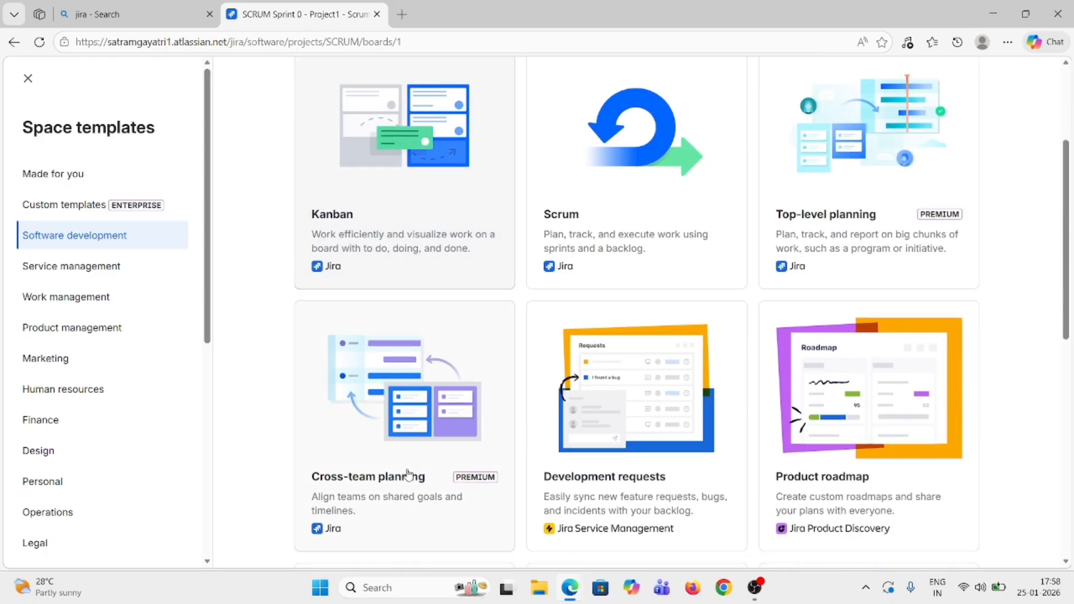
scroll(409, 474, down, 6)
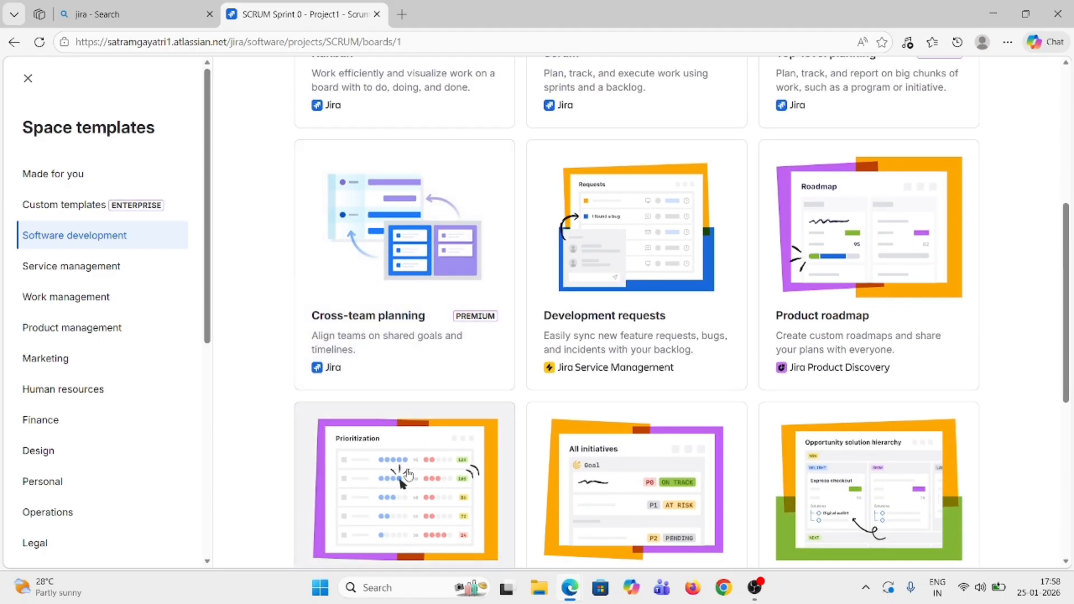
scroll(408, 474, down, 2)
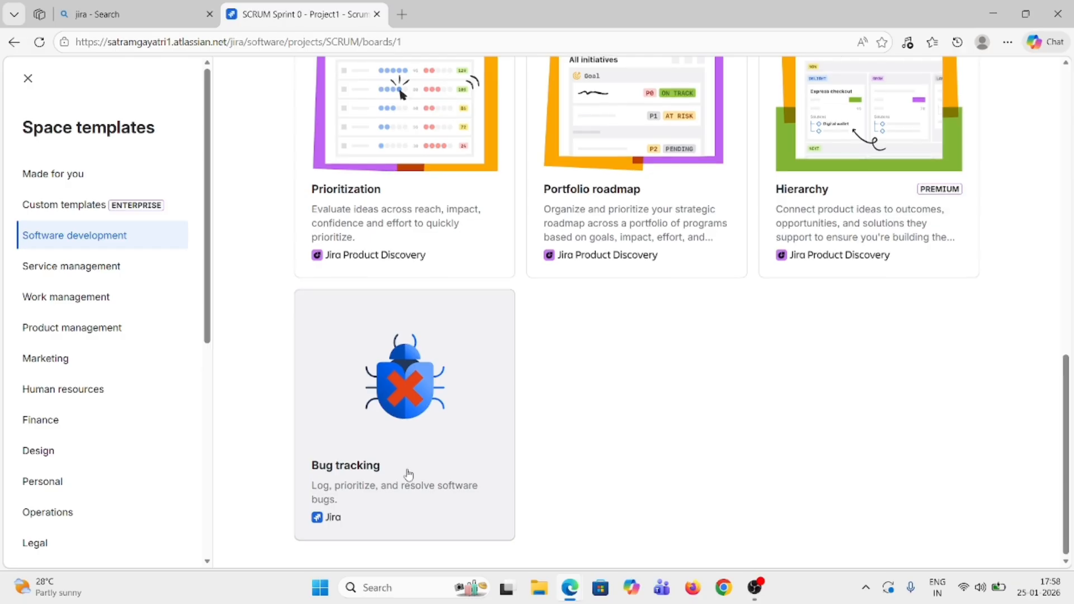
scroll(409, 474, up, 7)
scroll(408, 473, up, 5)
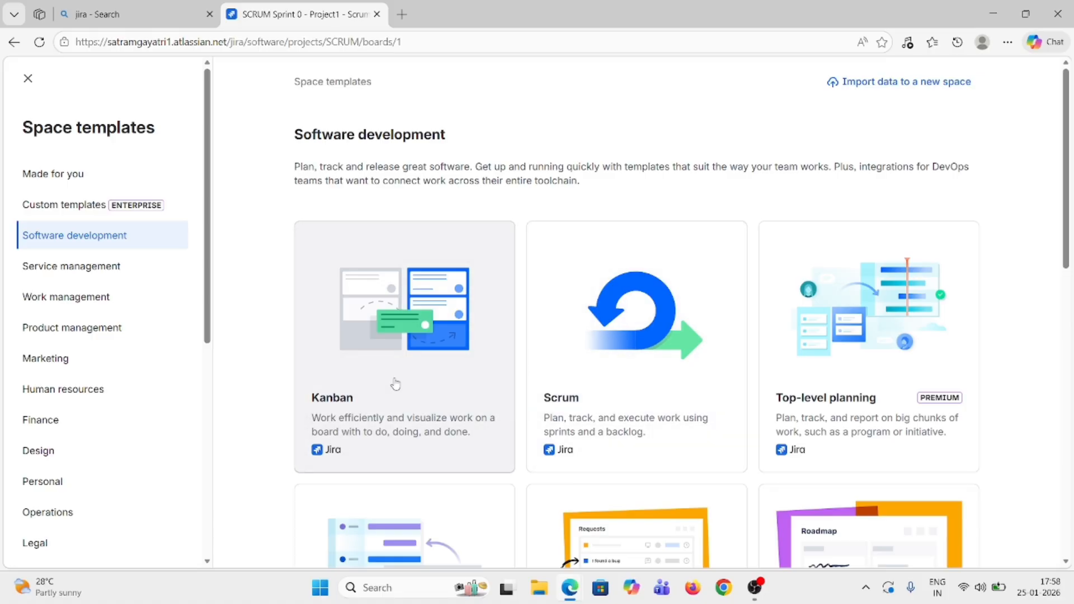
click(26, 80)
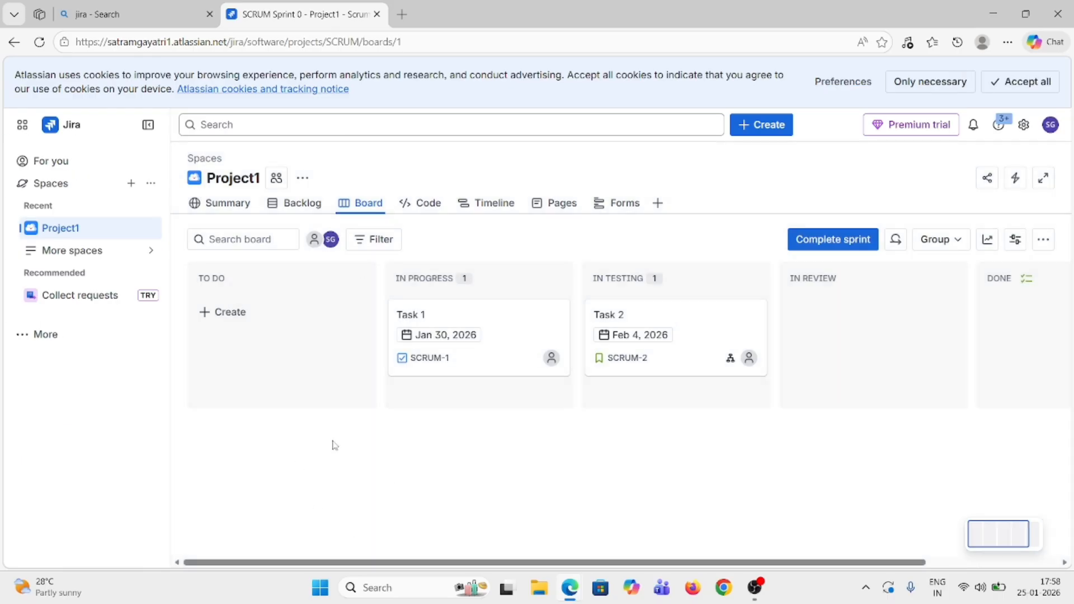